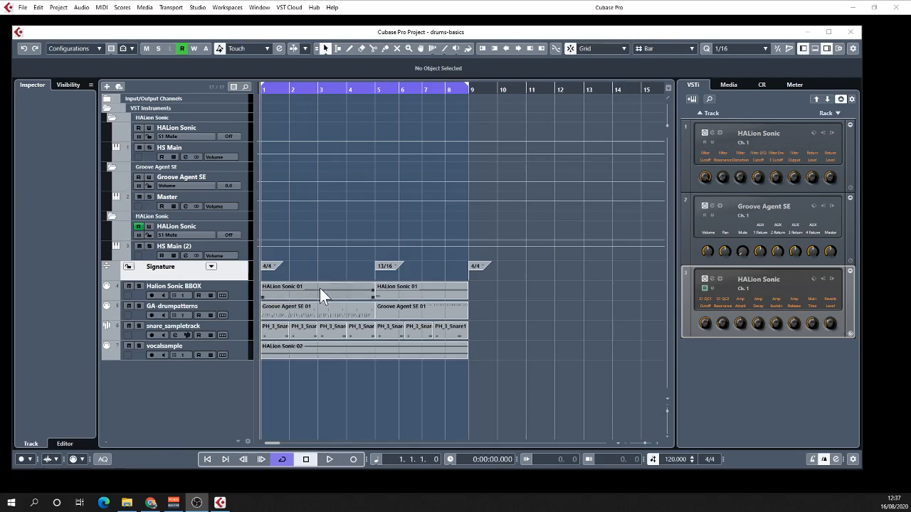
- Solo the Halion Sonic BBOX track and open its HALion Sonic instrument window
{"action": "left_click", "coordinate": [139, 285]}
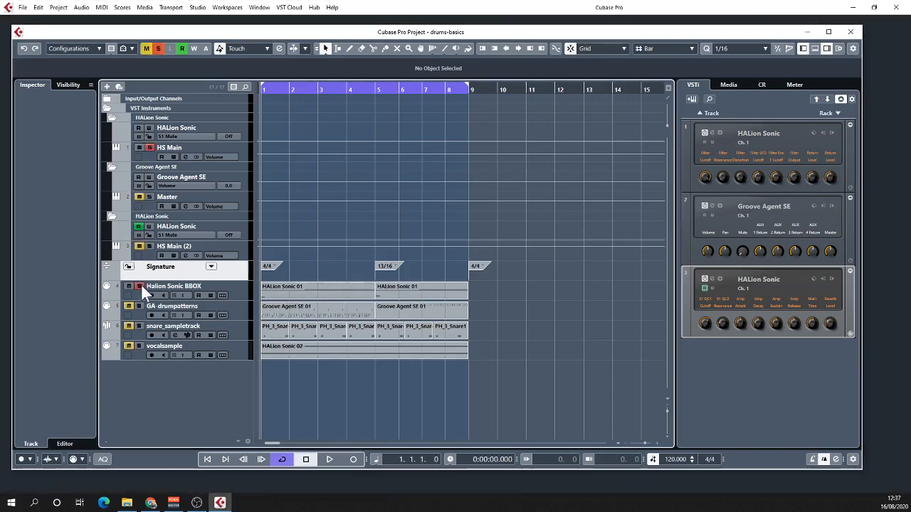
{"action": "left_click", "coordinate": [712, 132]}
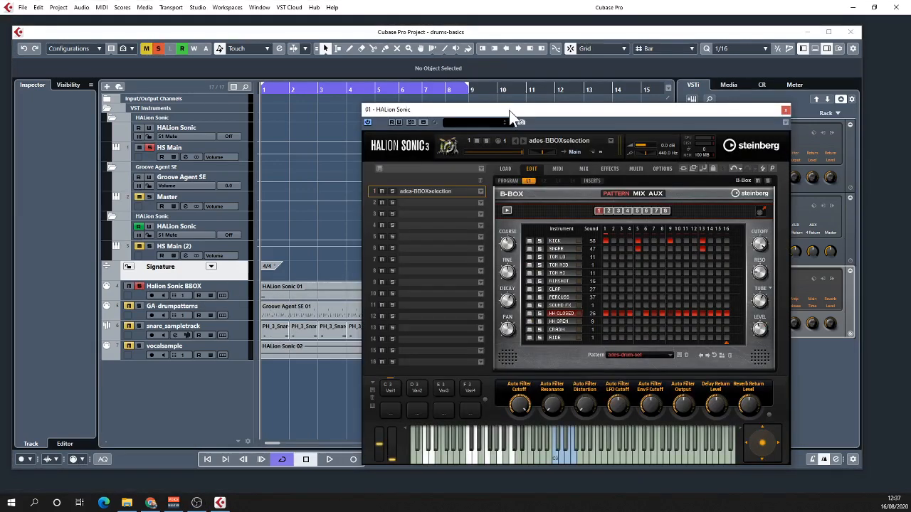
{"action": "left_click_drag", "start_coordinate": [511, 114], "coordinate": [485, 79]}
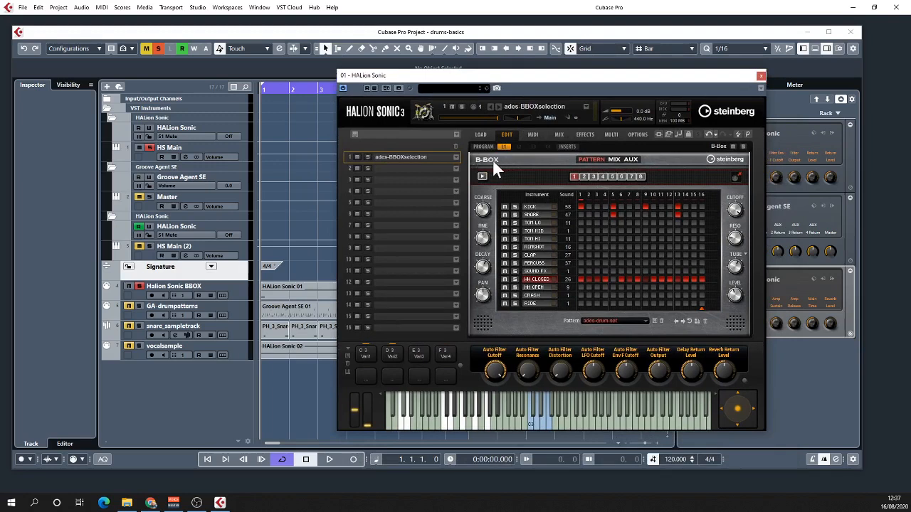
- Play the soloed track to audition the first variation of the B-Box drum pattern
{"action": "left_click", "coordinate": [596, 206]}
{"action": "key", "text": "space"}
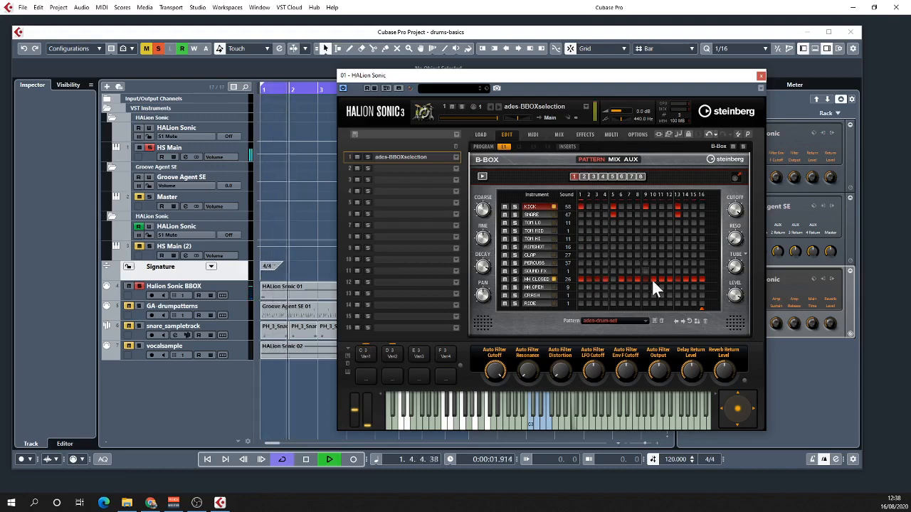
{"action": "key", "text": "space"}
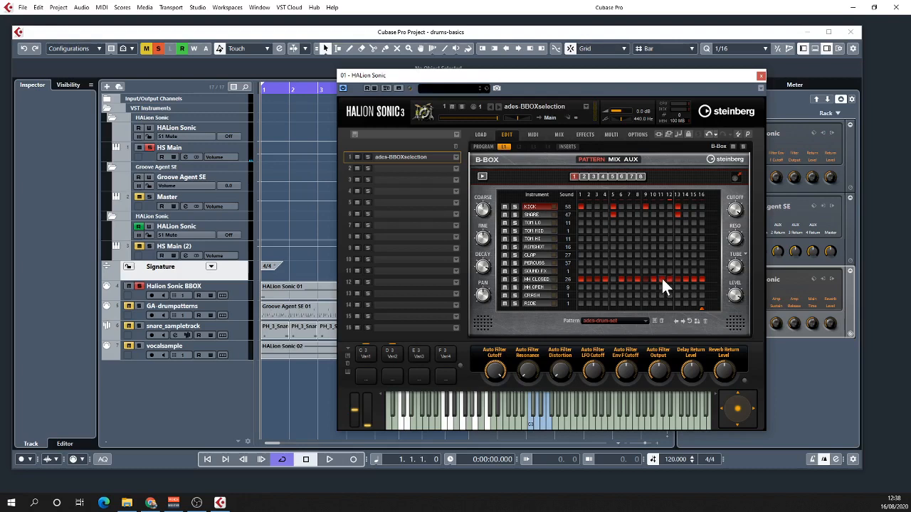
{"action": "left_click", "coordinate": [661, 278]}
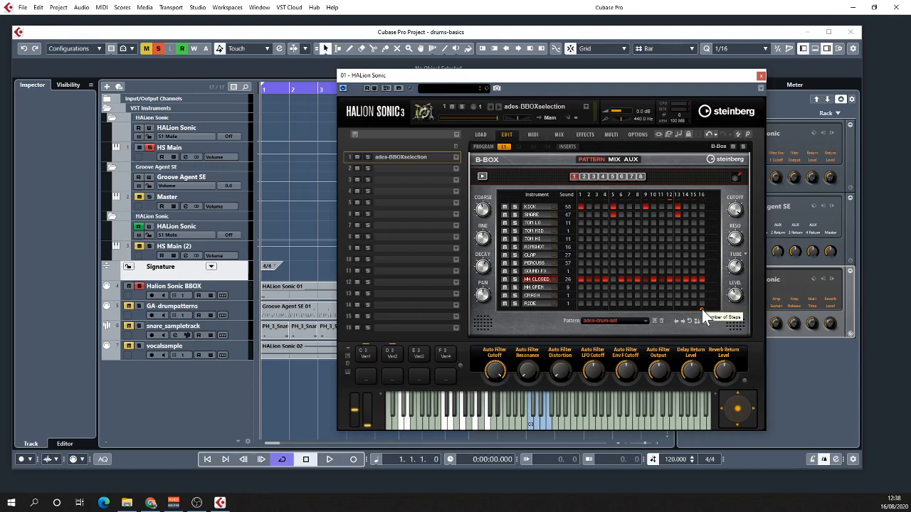
- Show variation 2 of the B-Box pattern and move the instrument window to uncover the arrangement
{"action": "left_click", "coordinate": [389, 354]}
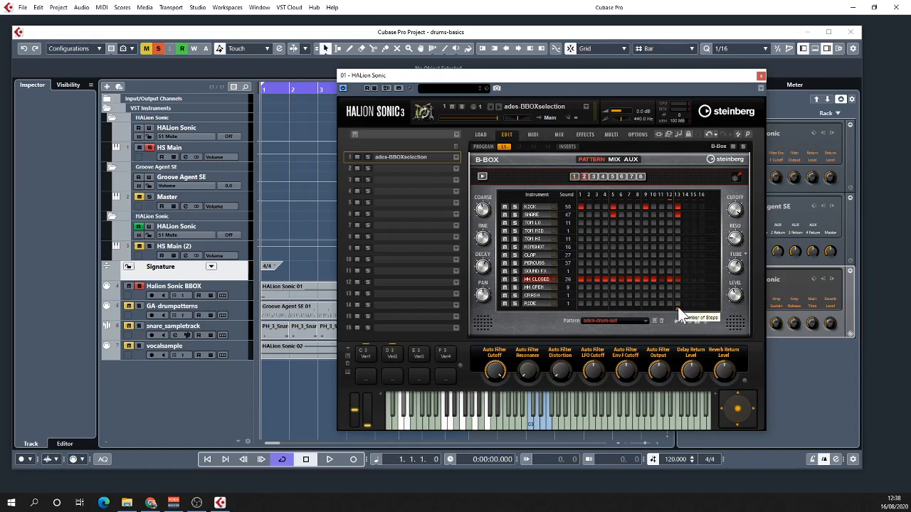
{"action": "left_click_drag", "start_coordinate": [565, 81], "coordinate": [716, 89]}
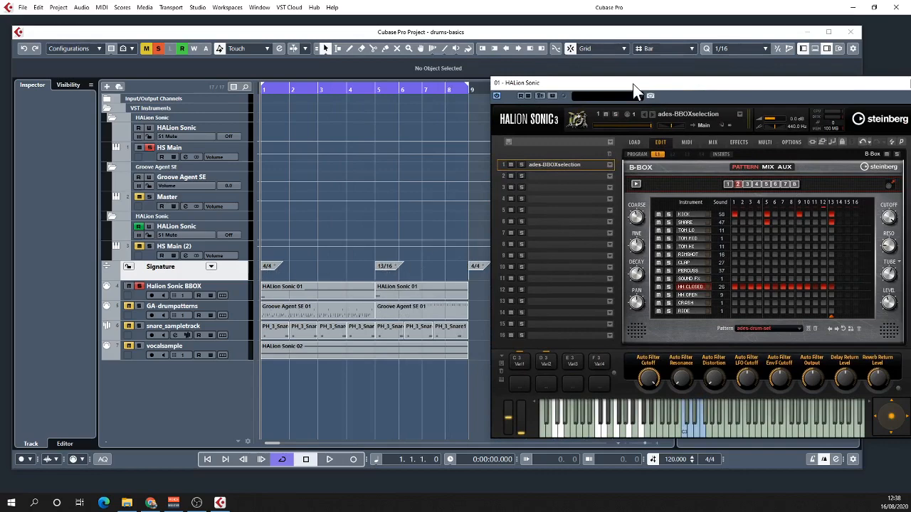
{"action": "left_click_drag", "start_coordinate": [632, 83], "coordinate": [547, 78]}
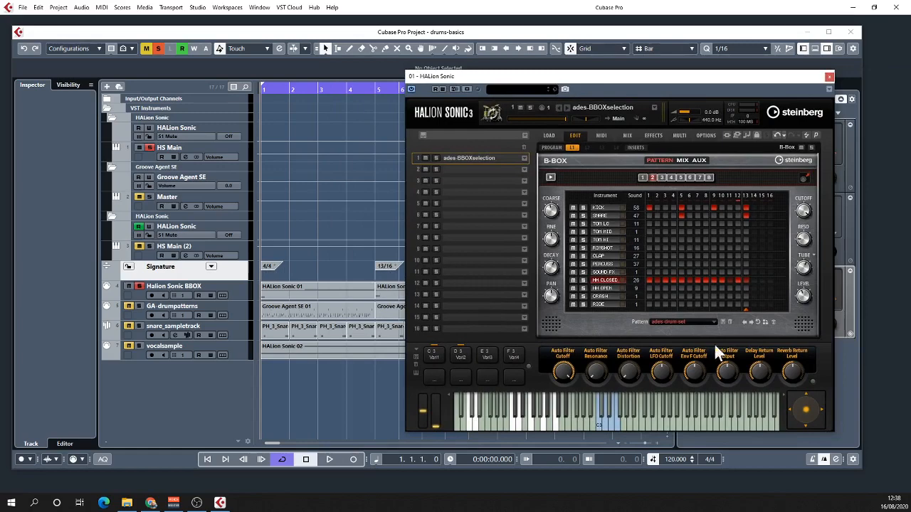
- Open the first HALion Sonic 01 part in the Key Editor and examine its notes beside the B-Box pattern
{"action": "double_click", "coordinate": [311, 292]}
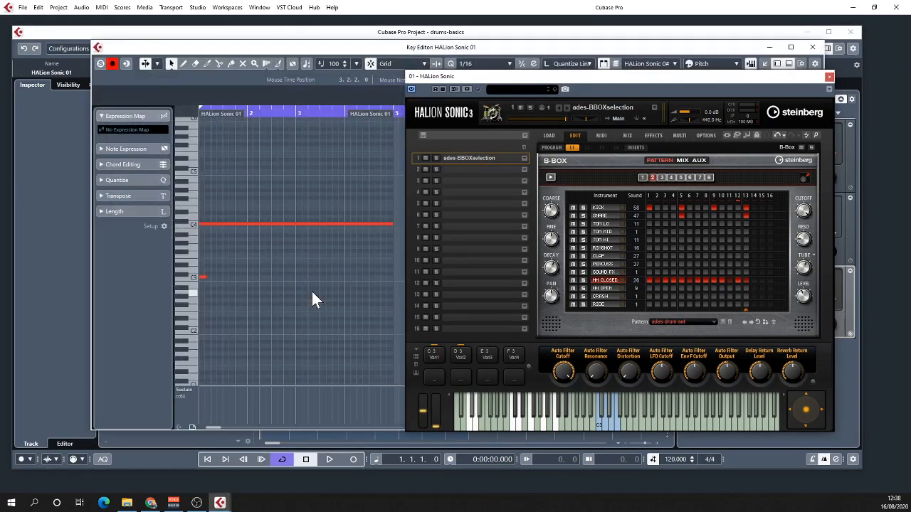
{"action": "left_click_drag", "start_coordinate": [545, 84], "coordinate": [532, 330]}
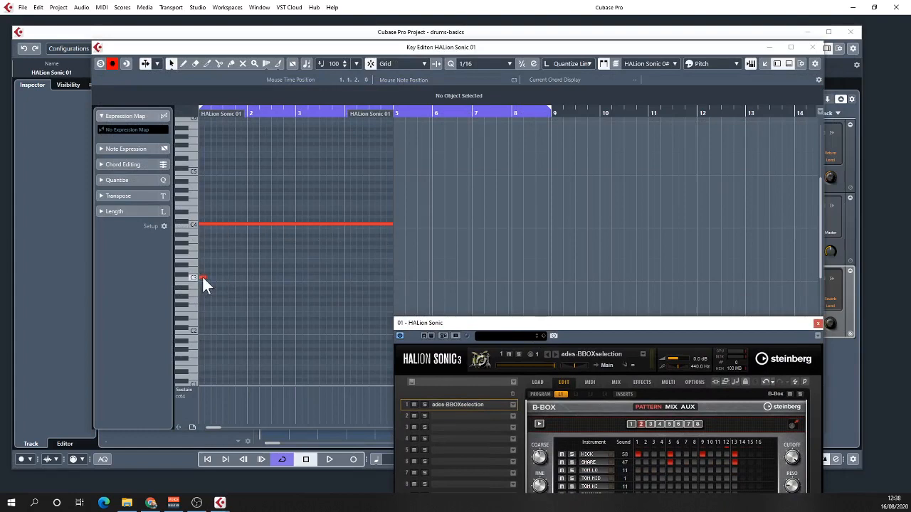
{"action": "left_click_drag", "start_coordinate": [525, 325], "coordinate": [505, 97]}
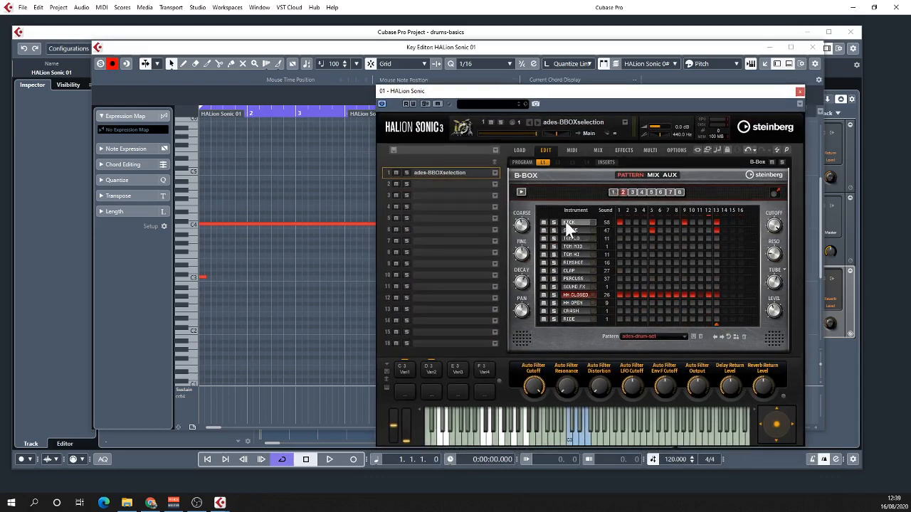
- Compare variations 1 and 2 of the B-Box pattern and close the Key Editor
{"action": "left_click", "coordinate": [400, 368]}
{"action": "left_click", "coordinate": [428, 369]}
{"action": "left_click", "coordinate": [413, 368]}
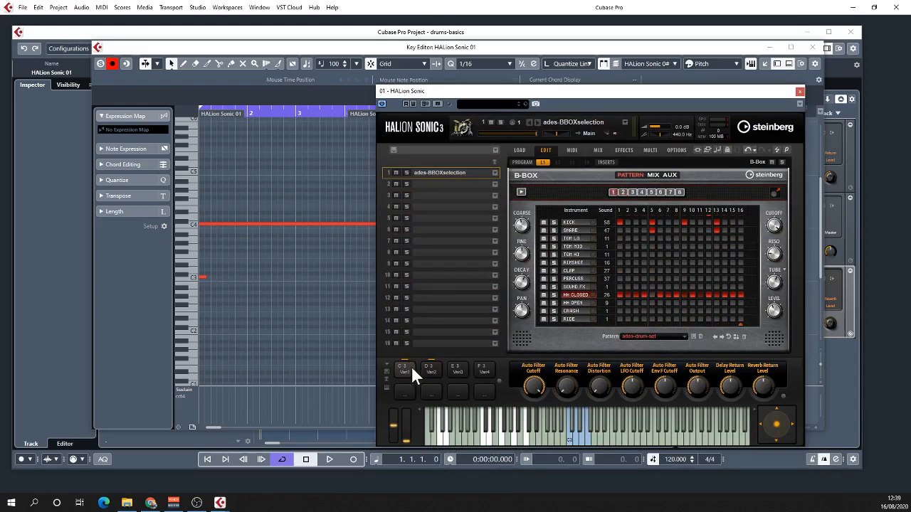
{"action": "left_click", "coordinate": [429, 370]}
{"action": "left_click", "coordinate": [812, 47]}
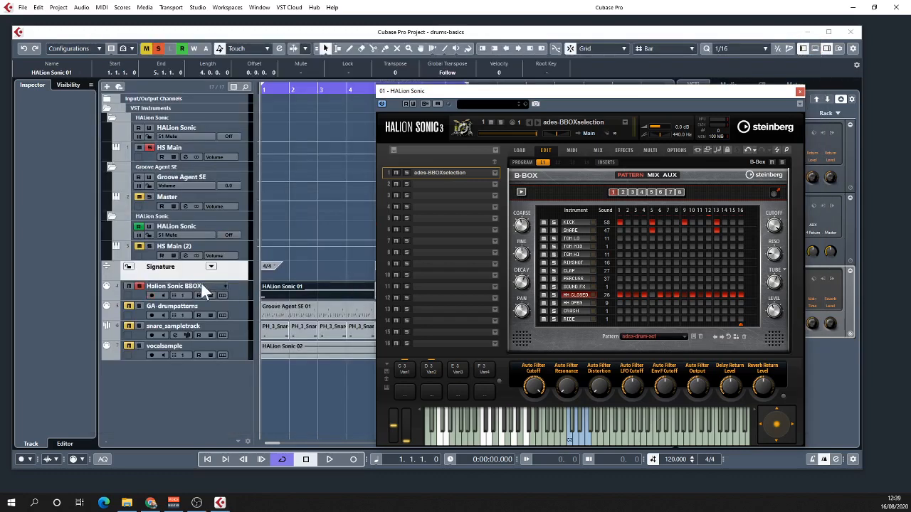
- Enable monitoring on the Halion Sonic BBOX track and set variation 2's Kick sound to 61 and HH Closed sound to 41
{"action": "left_click", "coordinate": [163, 294]}
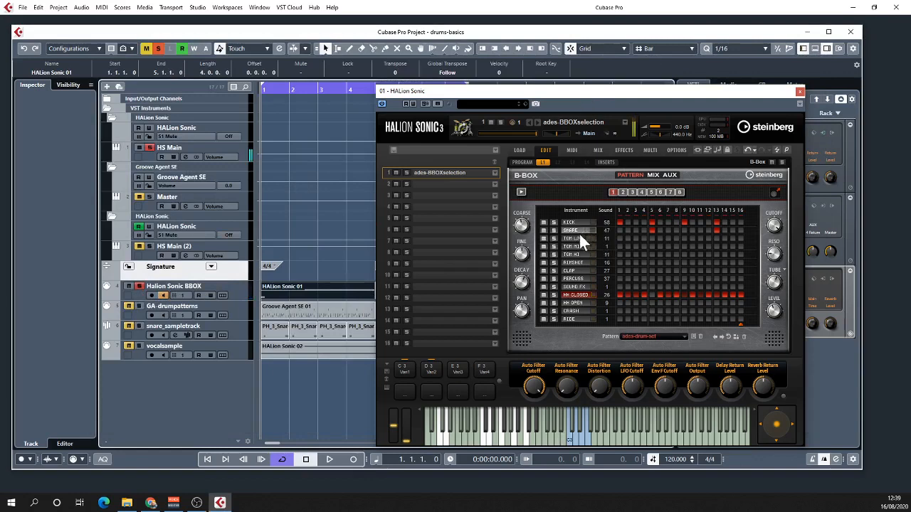
{"action": "left_click", "coordinate": [430, 370]}
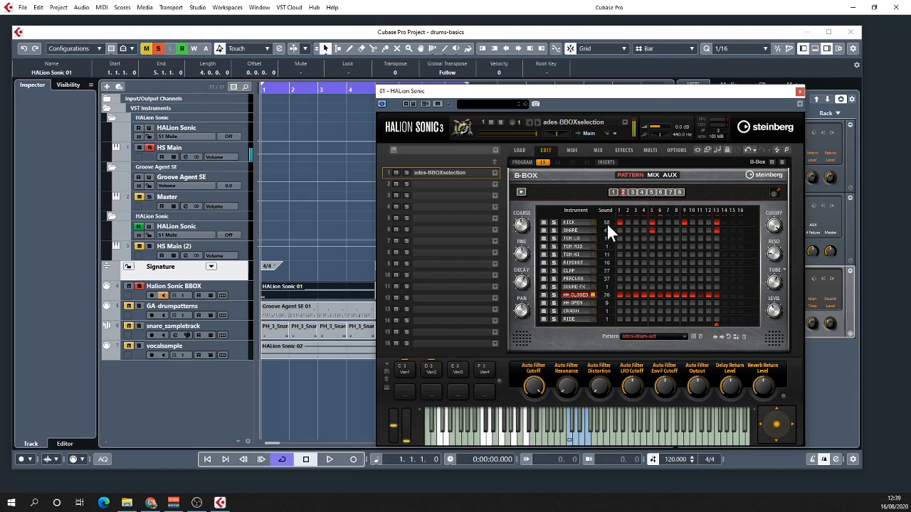
{"action": "scroll", "coordinate": [609, 220], "scroll_direction": "up", "scroll_amount": 1}
{"action": "scroll", "coordinate": [609, 293], "scroll_direction": "up", "scroll_amount": 10}
{"action": "mouse_move", "coordinate": [608, 286]}
{"action": "left_mouse_down"}
{"action": "mouse_move", "coordinate": [607, 301]}
{"action": "mouse_move", "coordinate": [619, 273]}
{"action": "left_mouse_up"}
{"action": "key", "text": "space"}
{"action": "key", "text": "space"}
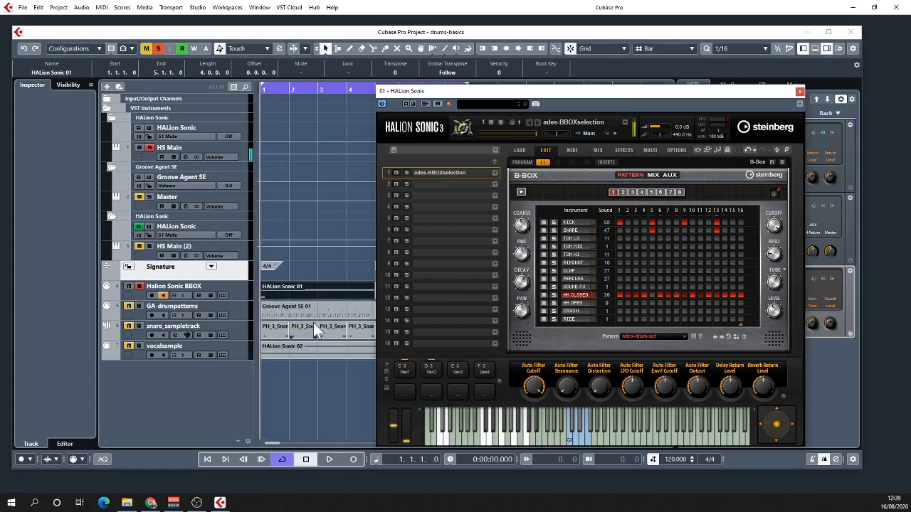
- Save the B-Box pattern preset over the existing ades-drum-set.halpreset file
{"action": "left_click", "coordinate": [693, 337]}
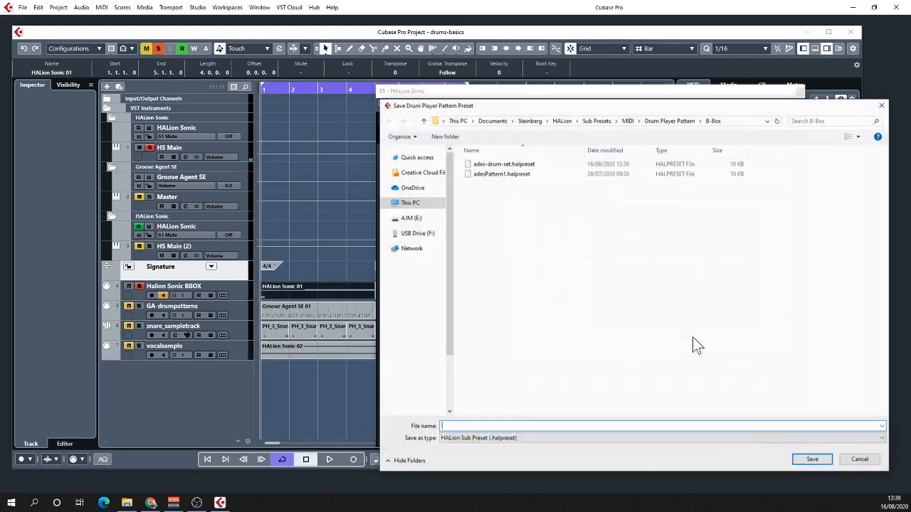
{"action": "left_click", "coordinate": [500, 164]}
{"action": "left_click", "coordinate": [811, 460]}
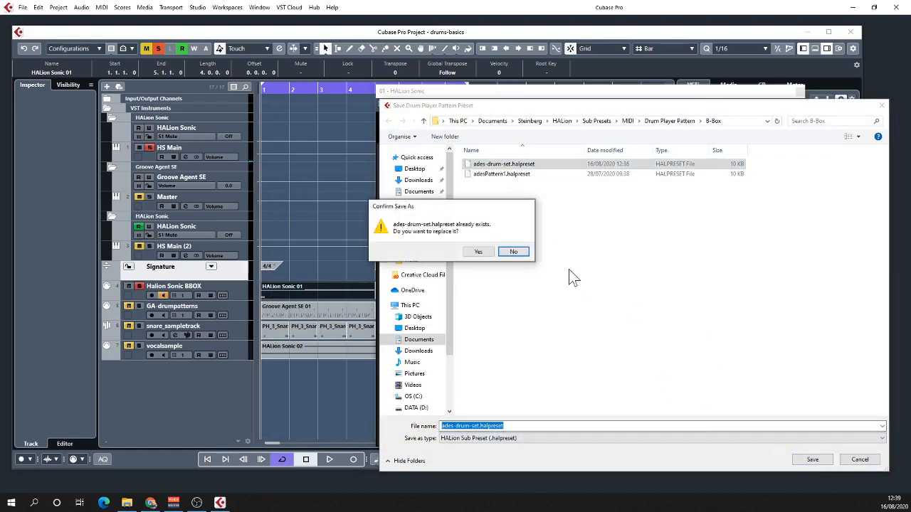
{"action": "left_click", "coordinate": [478, 252]}
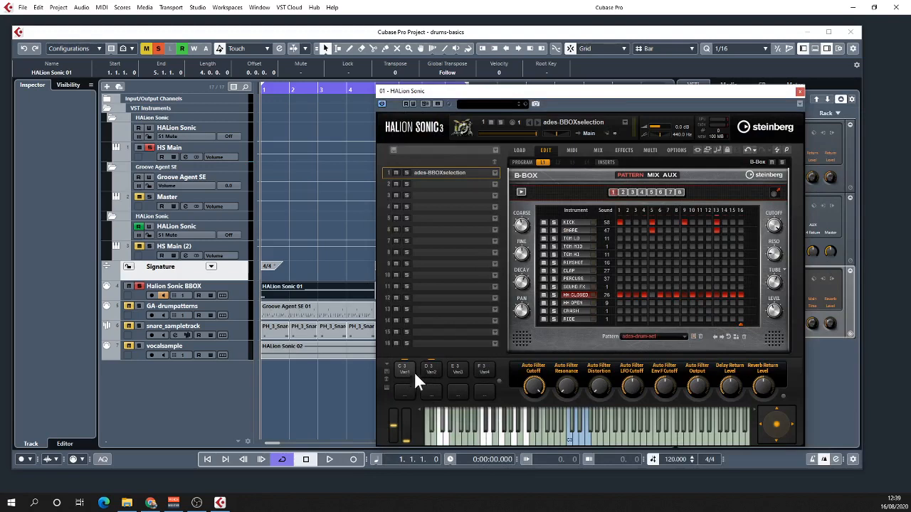
- Check the instrument sounds of variations 1 and 2 by switching between them, ending on variation 2
{"action": "left_click", "coordinate": [432, 371]}
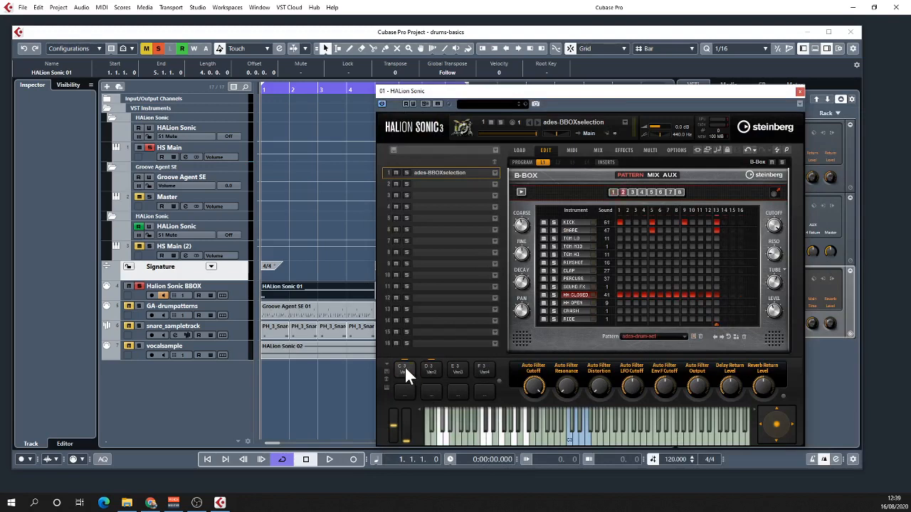
{"action": "left_click", "coordinate": [405, 367]}
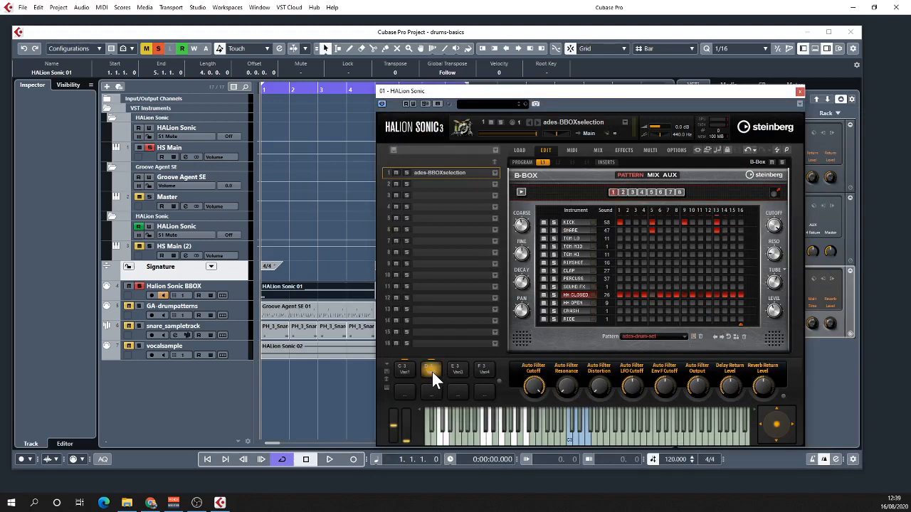
{"action": "left_click", "coordinate": [431, 371]}
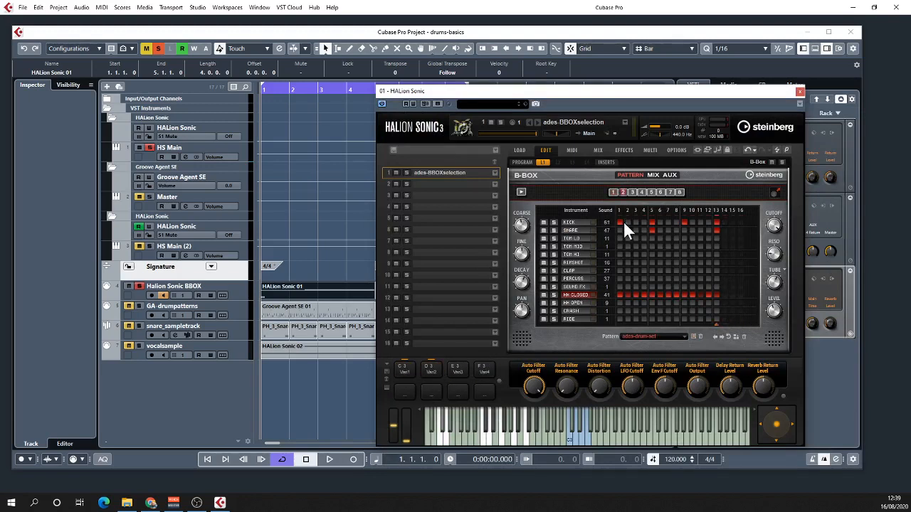
- Close the HALion Sonic window and play the project to hear the soloed B-Box track
{"action": "left_click", "coordinate": [799, 91]}
{"action": "key", "text": "space"}
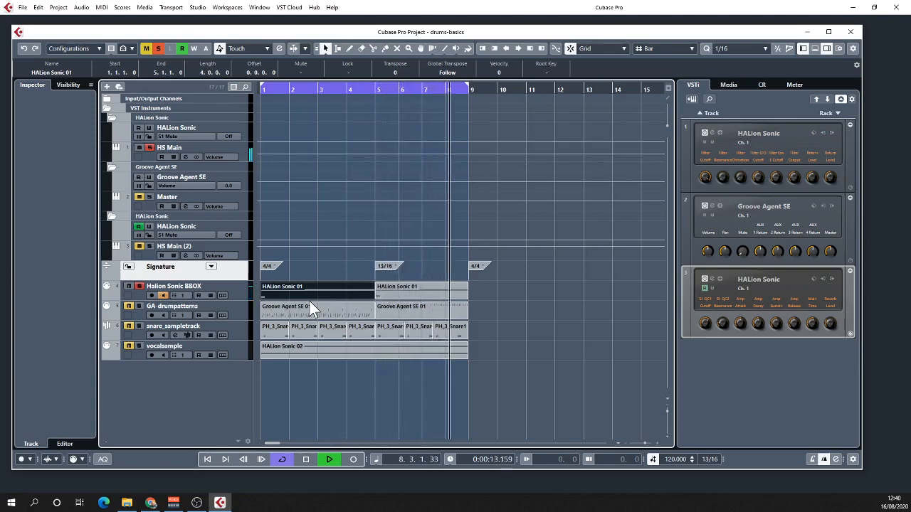
{"action": "key", "text": "space"}
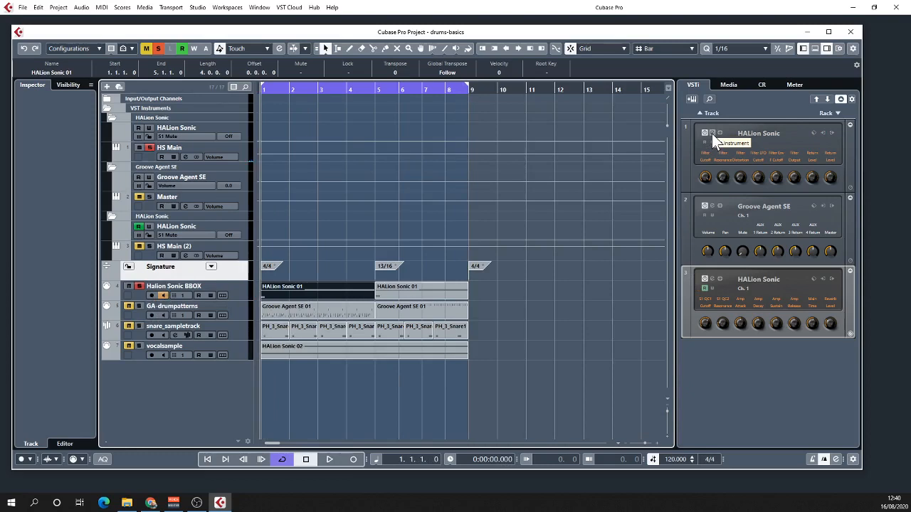
- Load Beat Designer into the first MIDI insert slot of the vocalsample track
{"action": "left_click", "coordinate": [239, 349]}
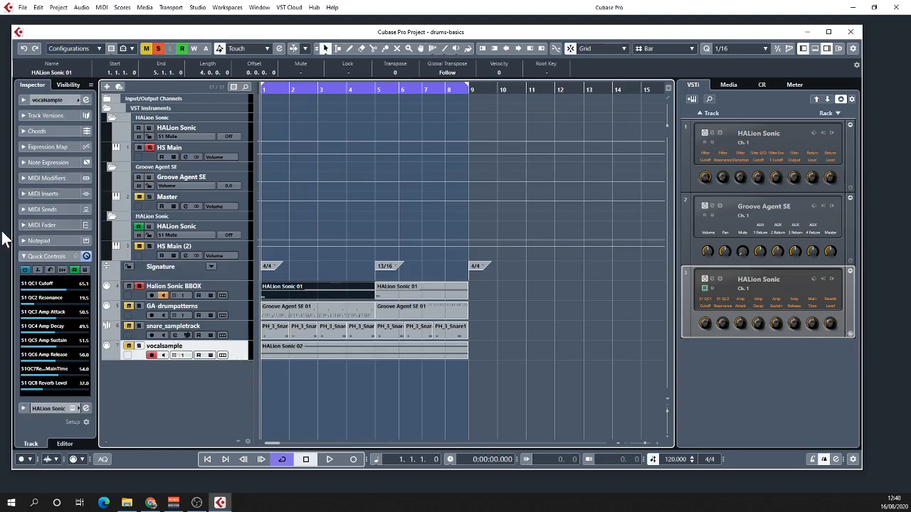
{"action": "left_click", "coordinate": [24, 193]}
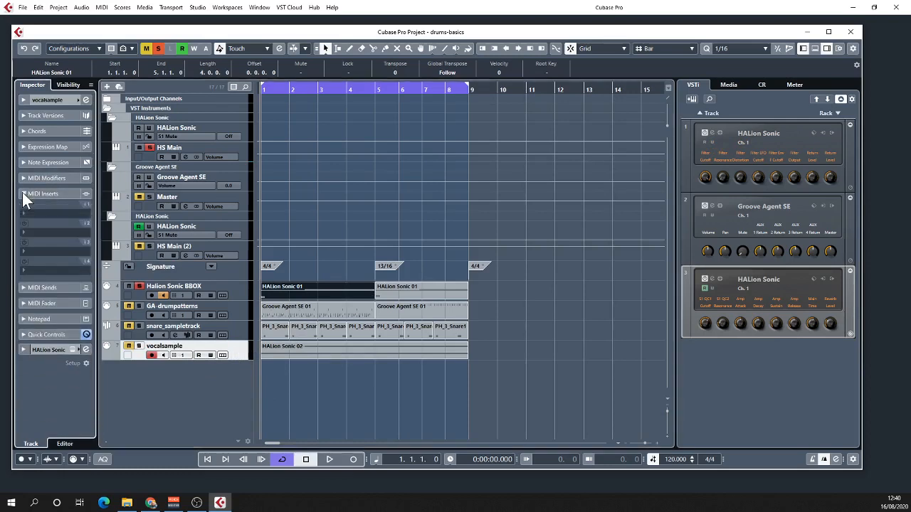
{"action": "left_click", "coordinate": [63, 215]}
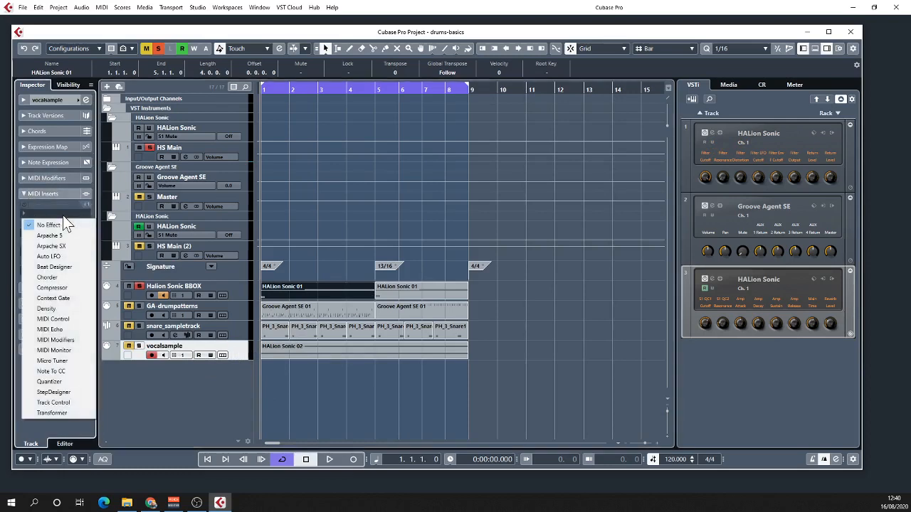
{"action": "left_click", "coordinate": [65, 267]}
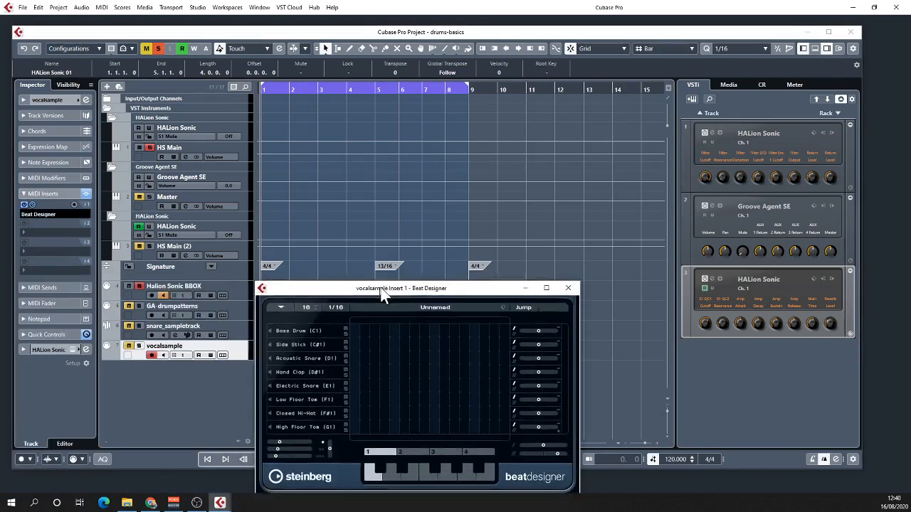
- Look over the Beat Designer window, close it, and deactivate its insert on the vocalsample track
{"action": "left_click_drag", "start_coordinate": [383, 286], "coordinate": [393, 187]}
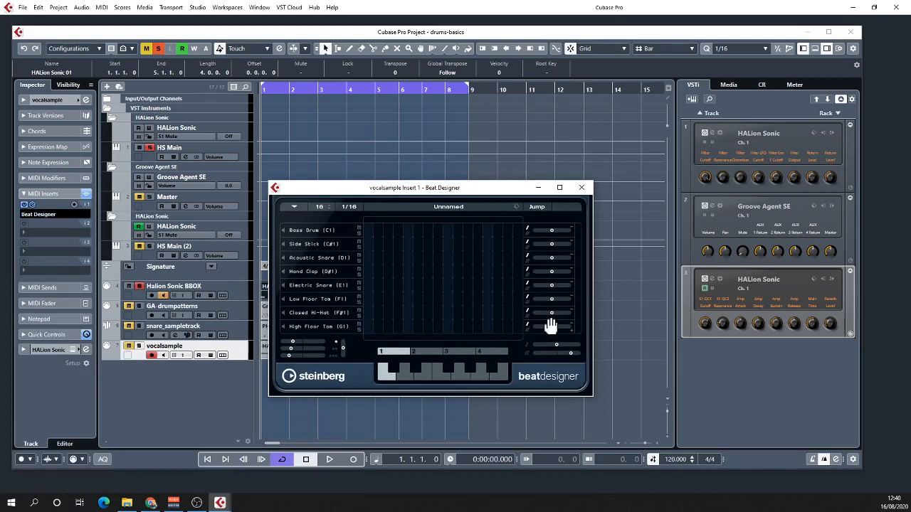
{"action": "left_click", "coordinate": [582, 188]}
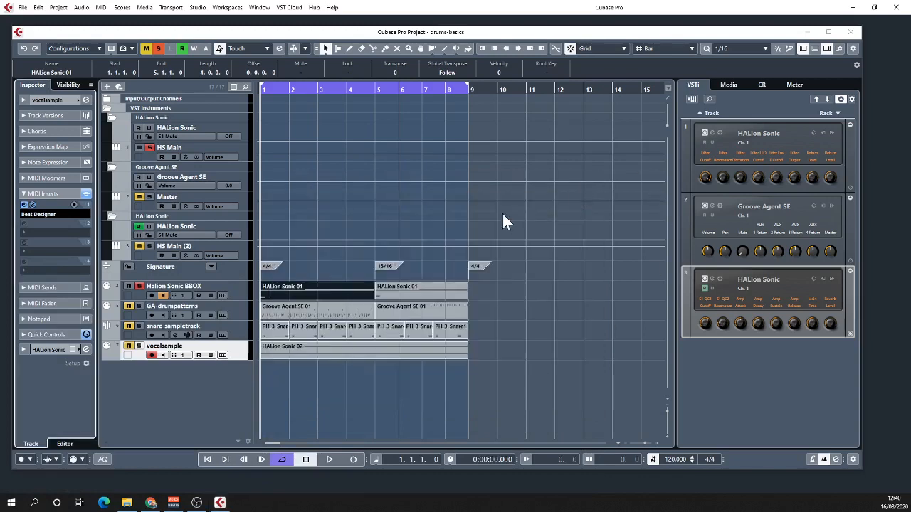
{"action": "left_click", "coordinate": [24, 205]}
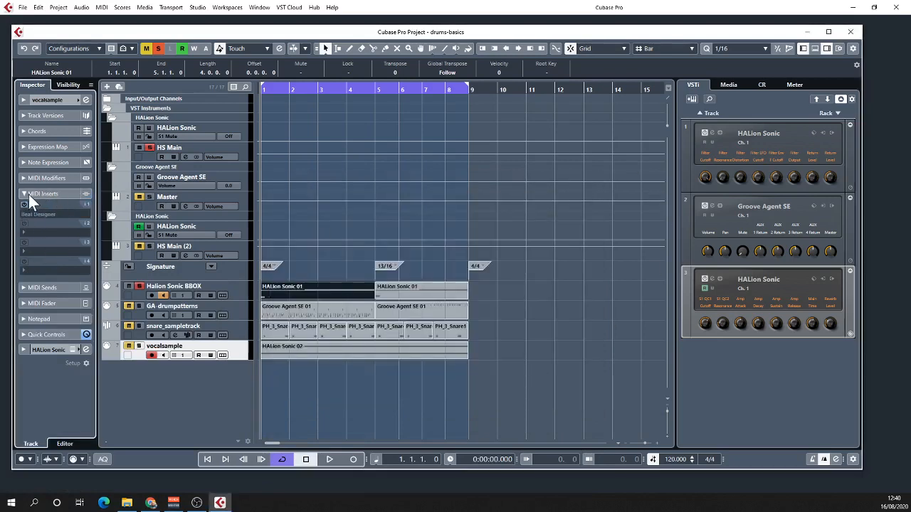
{"action": "left_click", "coordinate": [23, 194]}
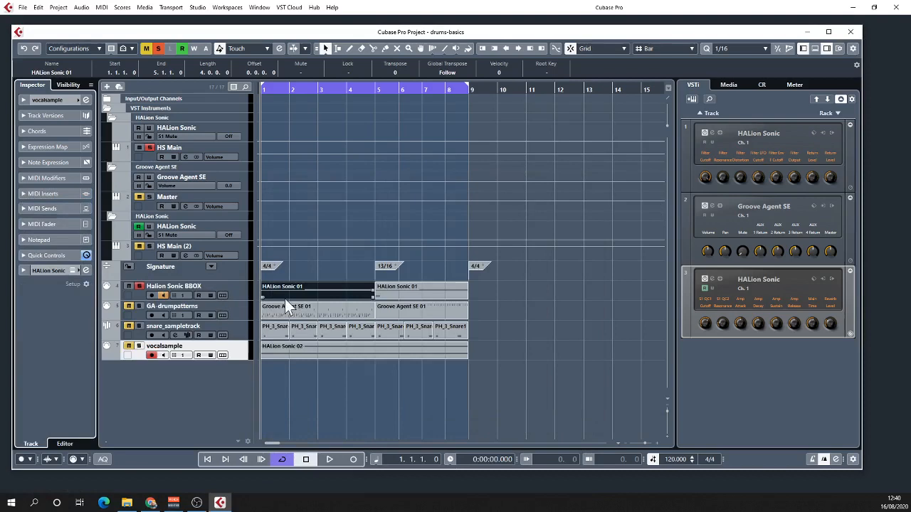
- Unsolo the Halion Sonic BBOX track and solo the GA-drumpatterns track instead
{"action": "left_click", "coordinate": [140, 285]}
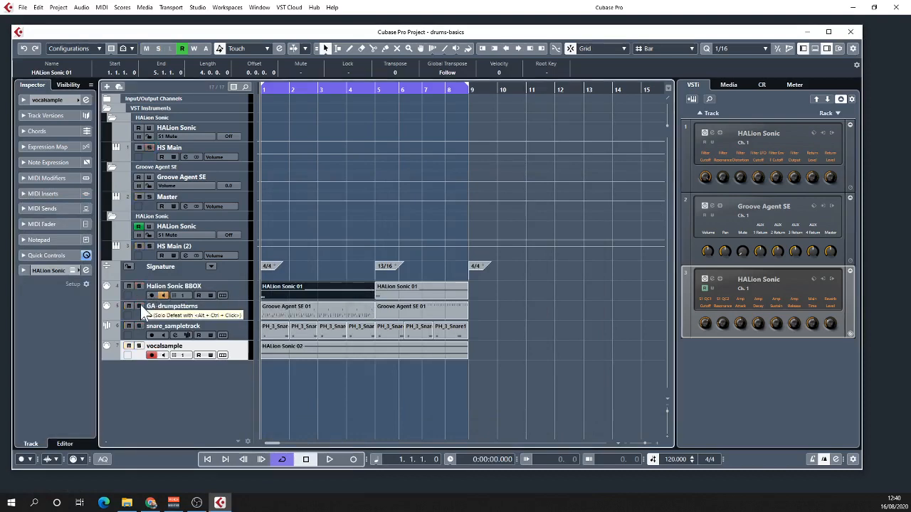
{"action": "left_click", "coordinate": [140, 305]}
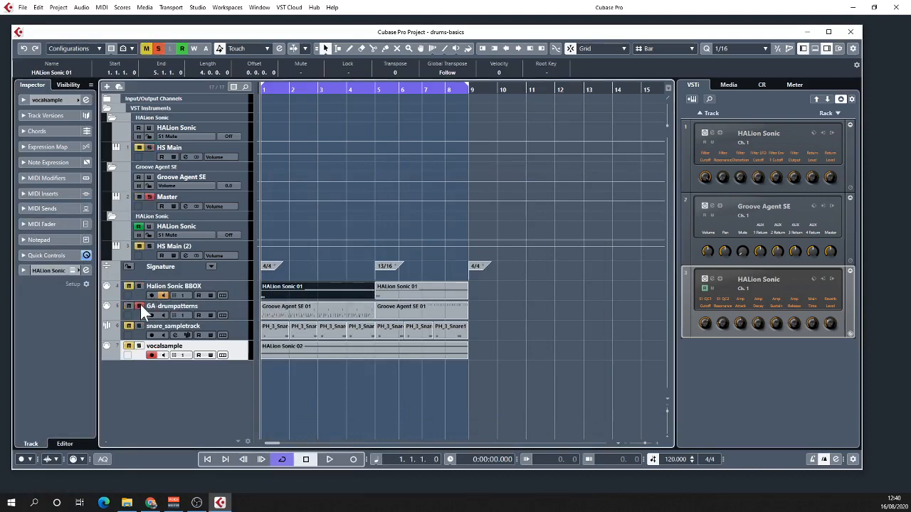
- Open Groove Agent SE, show its instrument pads, and look through the Pitch, Filter, Amp and Sample settings of the Kick 1 pad
{"action": "left_click", "coordinate": [711, 205]}
{"action": "left_click_drag", "start_coordinate": [506, 125], "coordinate": [519, 100]}
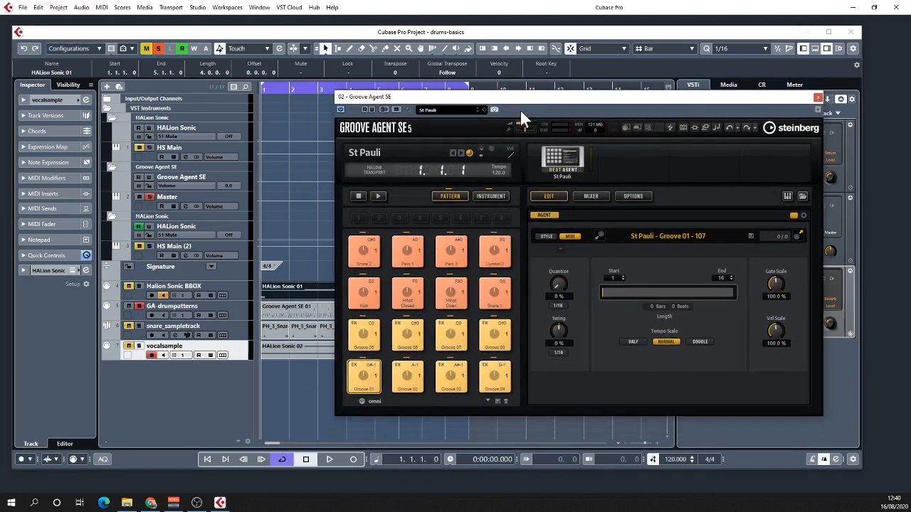
{"action": "left_click", "coordinate": [486, 194]}
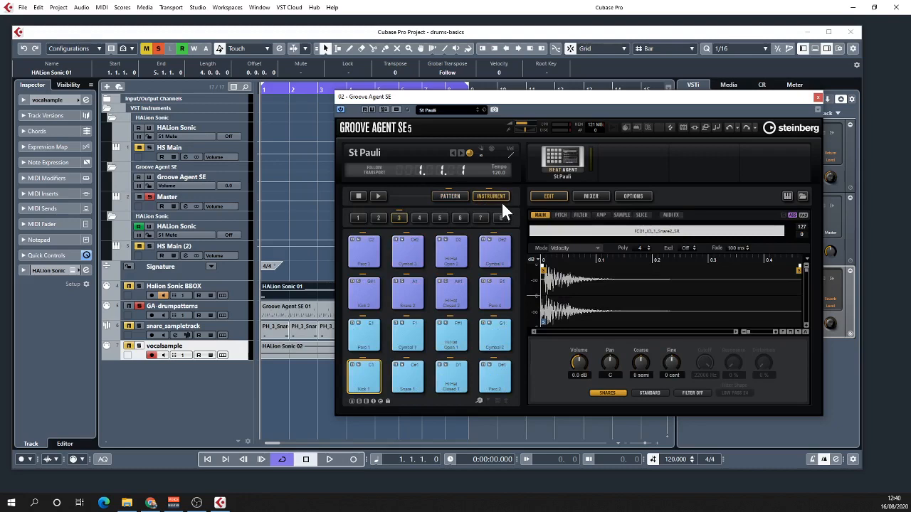
{"action": "left_click", "coordinate": [562, 216]}
{"action": "left_click", "coordinate": [581, 215]}
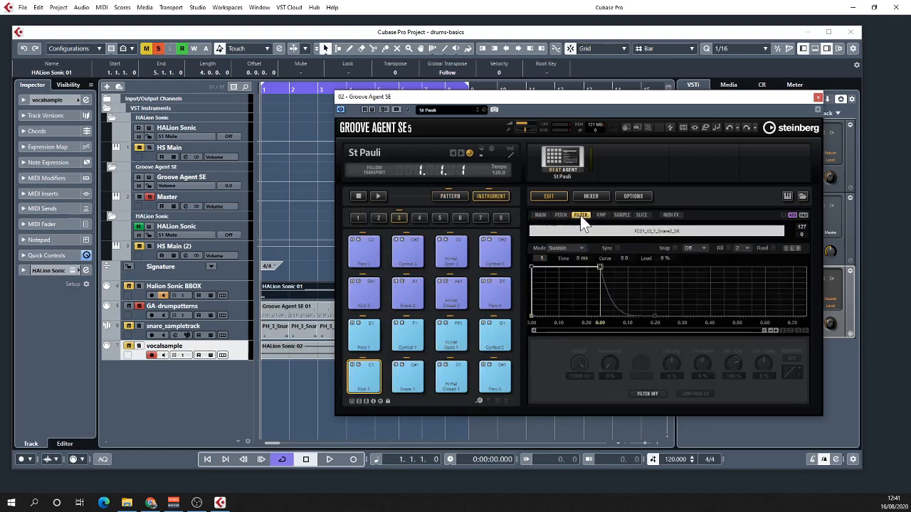
{"action": "left_click", "coordinate": [601, 216]}
{"action": "left_click", "coordinate": [621, 214]}
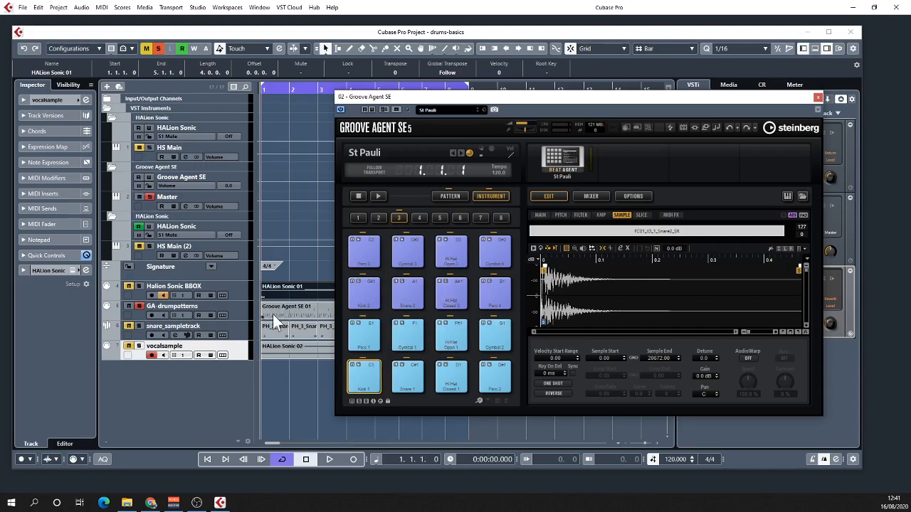
- Audition the kick, snare, hi-hat, cymbal and percussion pads of the St Pauli kit
{"action": "left_click", "coordinate": [364, 377]}
{"action": "left_click", "coordinate": [421, 385]}
{"action": "left_click", "coordinate": [451, 336]}
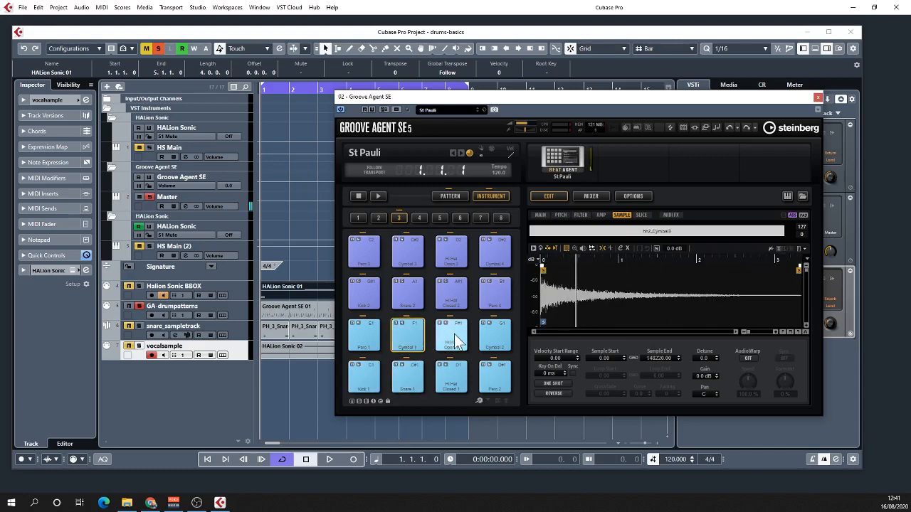
{"action": "left_click", "coordinate": [496, 342]}
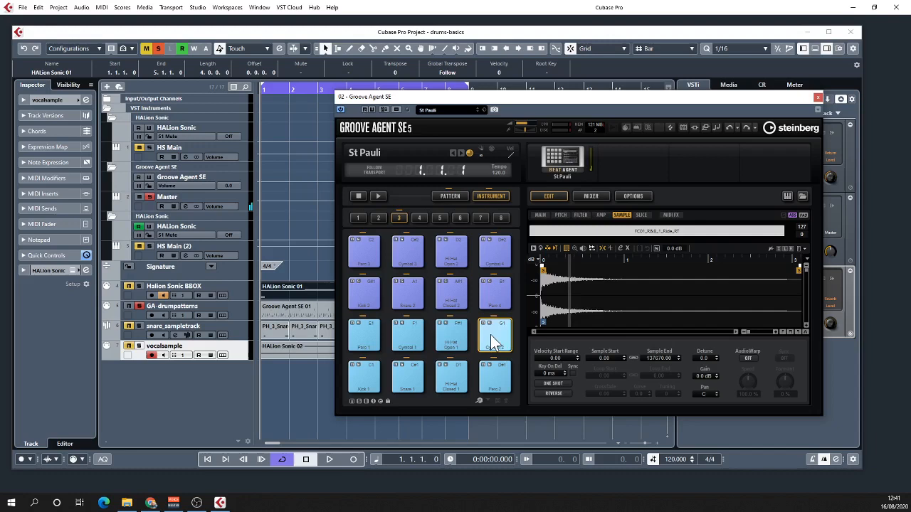
{"action": "left_click", "coordinate": [369, 340]}
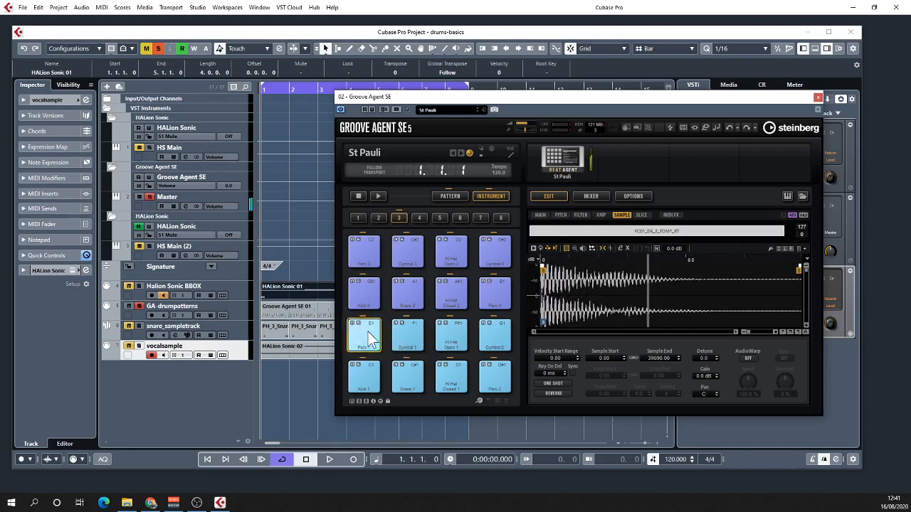
- Show the pattern pads, audition Groove 01, and move the Groove Agent window clear of the arrangement
{"action": "left_click", "coordinate": [450, 196]}
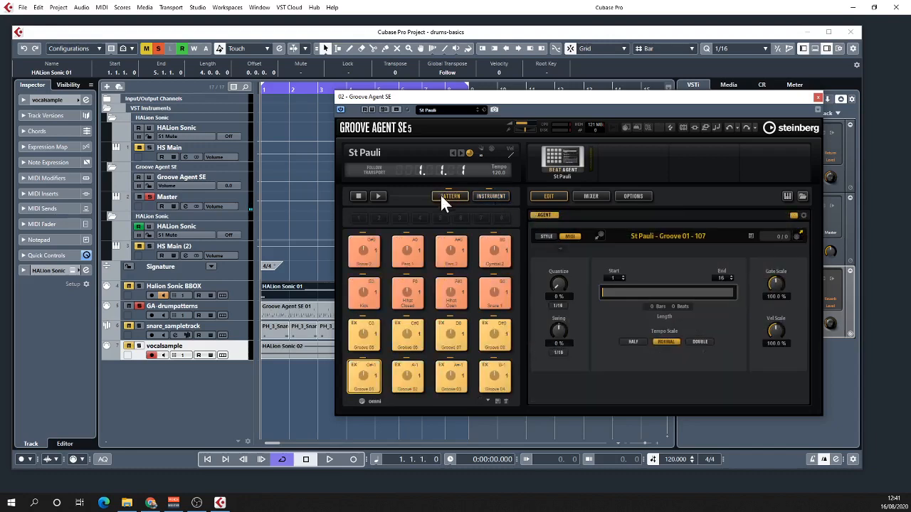
{"action": "left_click", "coordinate": [365, 384]}
{"action": "left_click_drag", "start_coordinate": [507, 98], "coordinate": [658, 68]}
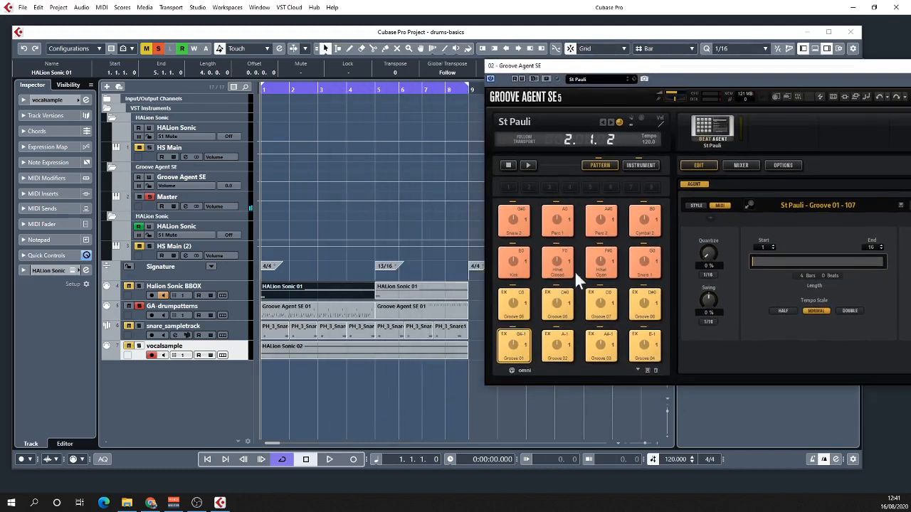
{"action": "left_click_drag", "start_coordinate": [578, 79], "coordinate": [674, 83]}
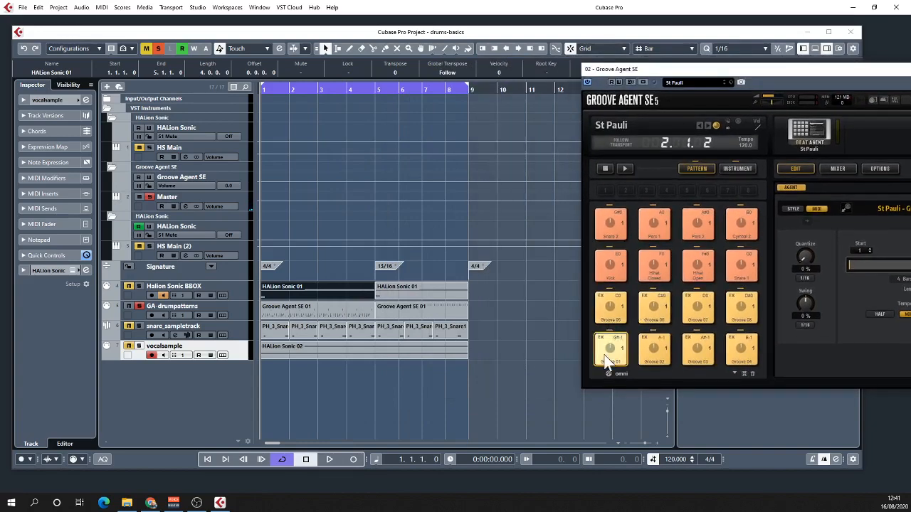
- Look at the notes of the first Groove Agent SE 01 part in the Key Editor and close the editor
{"action": "double_click", "coordinate": [314, 314]}
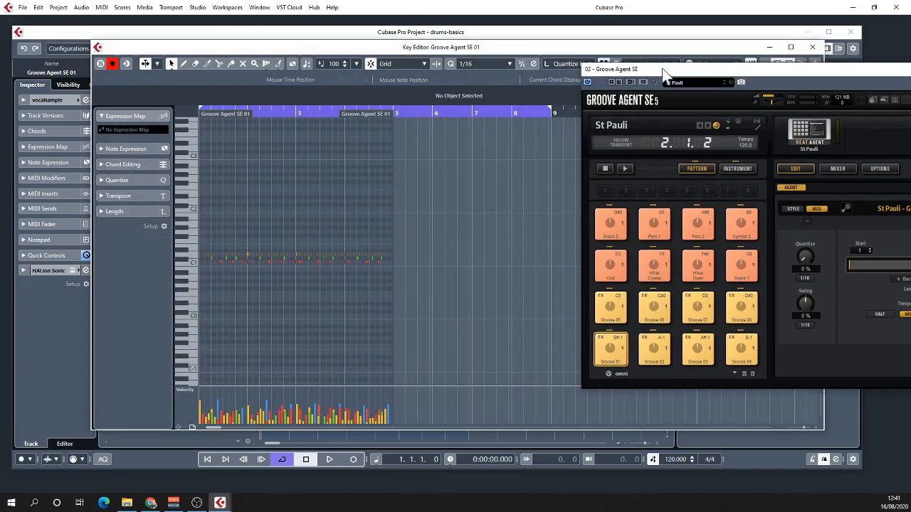
{"action": "left_click_drag", "start_coordinate": [662, 69], "coordinate": [385, 108]}
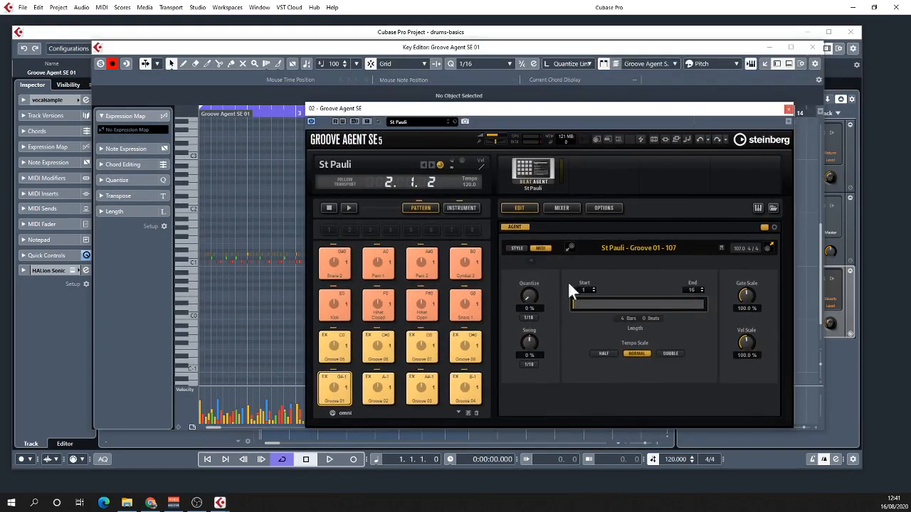
{"action": "left_click", "coordinate": [235, 49]}
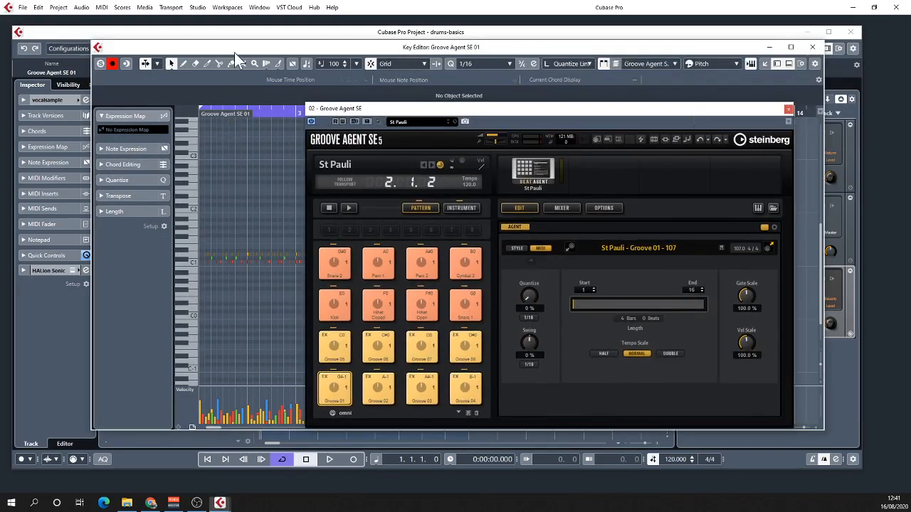
{"action": "left_click", "coordinate": [812, 47]}
- Audition the Groove 06 pattern and place it on the GA-drumpatterns track at bar 9
{"action": "left_click_drag", "start_coordinate": [440, 109], "coordinate": [740, 114]}
{"action": "left_click", "coordinate": [687, 362]}
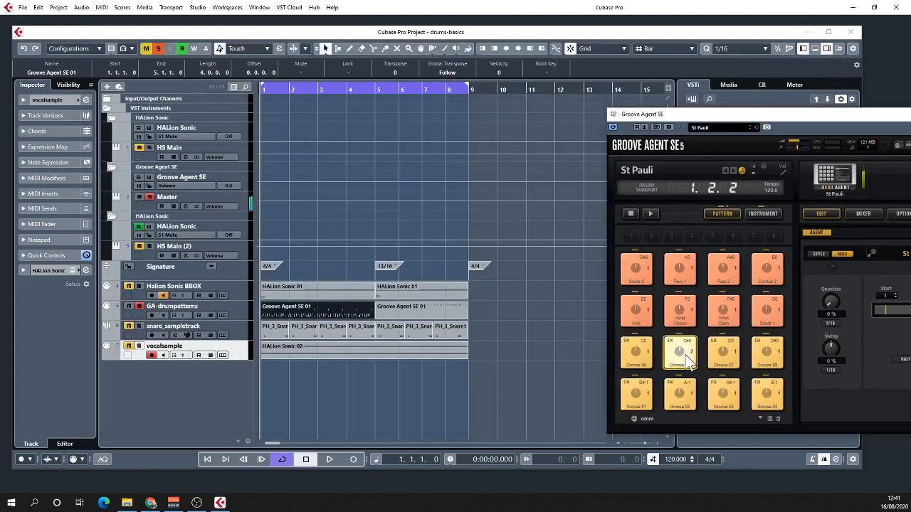
{"action": "left_click_drag", "start_coordinate": [687, 359], "coordinate": [478, 314]}
- Play the project from bar 9 to hear the added Groove 06 part, and stop playback
{"action": "key", "text": "space"}
{"action": "key", "text": "space"}
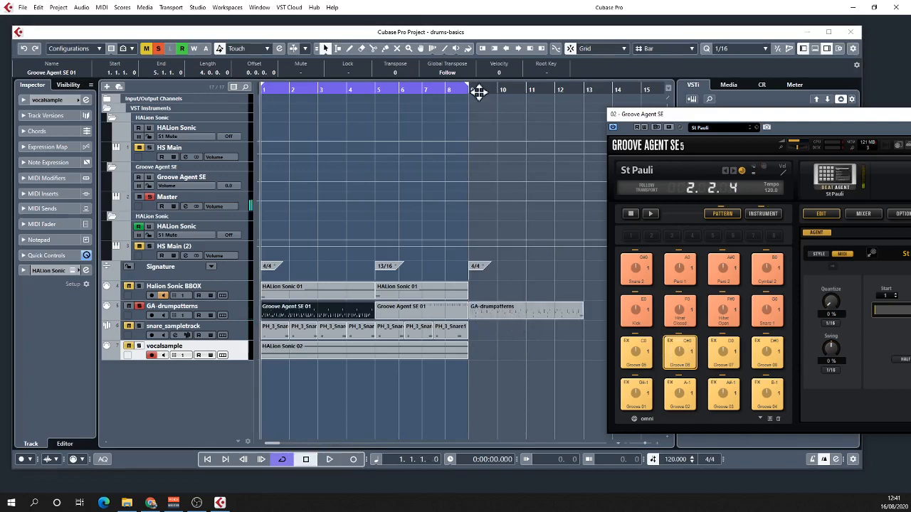
{"action": "left_click", "coordinate": [478, 93]}
{"action": "key", "text": "space"}
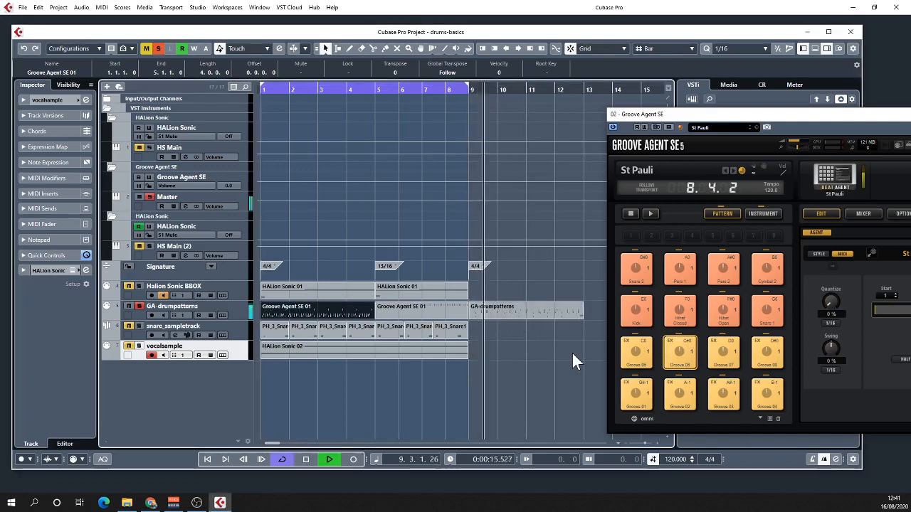
{"action": "key", "text": "space"}
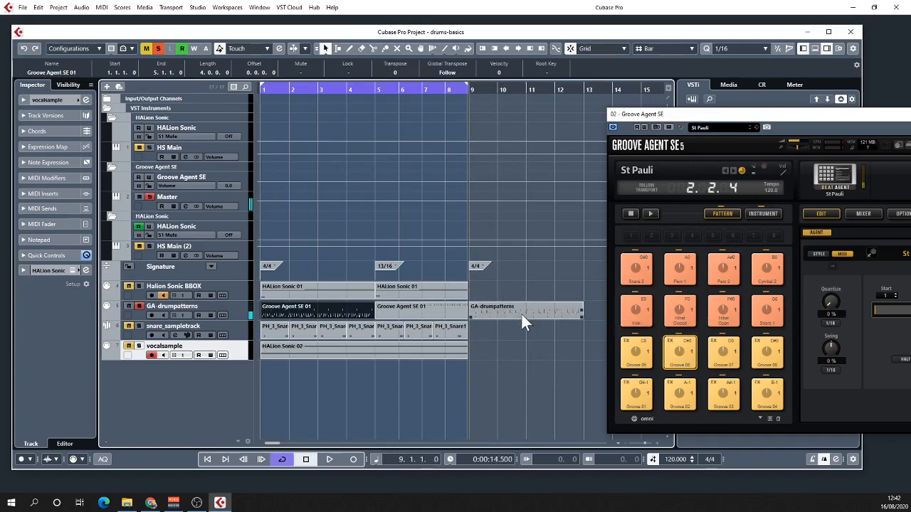
- Check the bar 9 part's notes in the Key Editor, close the editor, and delete the part from the GA-drumpatterns track
{"action": "double_click", "coordinate": [505, 308]}
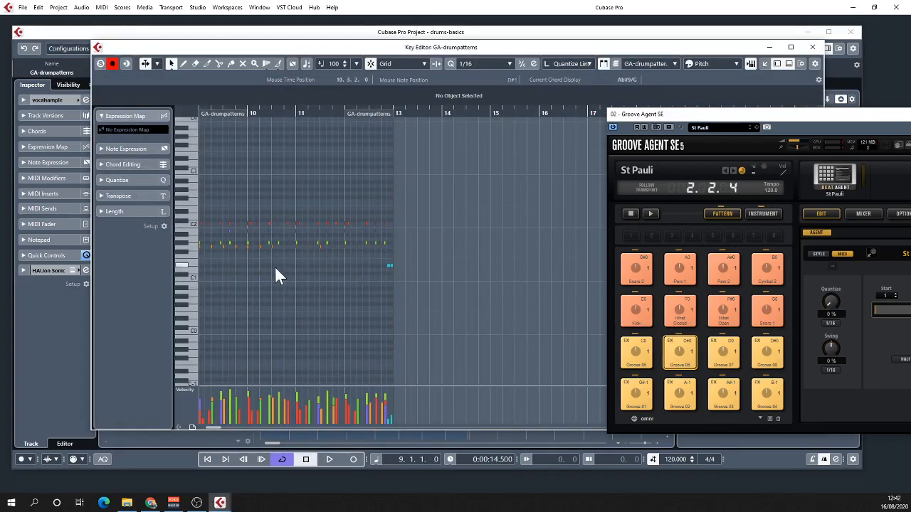
{"action": "left_click", "coordinate": [812, 48]}
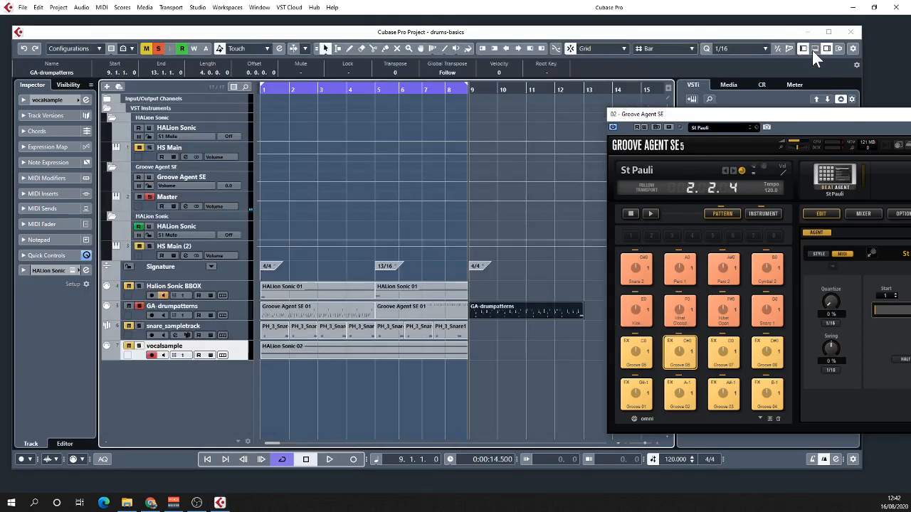
{"action": "left_click", "coordinate": [507, 309]}
{"action": "key", "text": "Delete"}
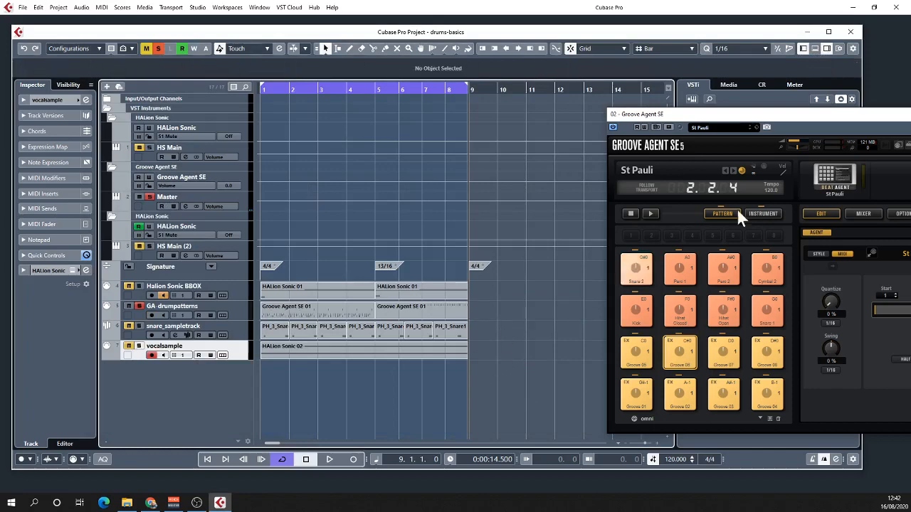
- Open the first Groove Agent SE 01 part in the Key Editor and close the Groove Agent window
{"action": "left_click_drag", "start_coordinate": [756, 116], "coordinate": [625, 106]}
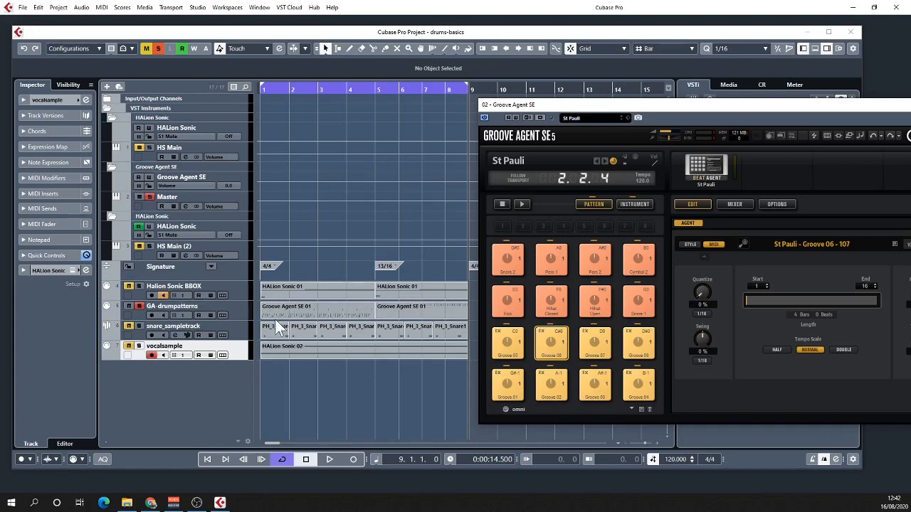
{"action": "double_click", "coordinate": [301, 311]}
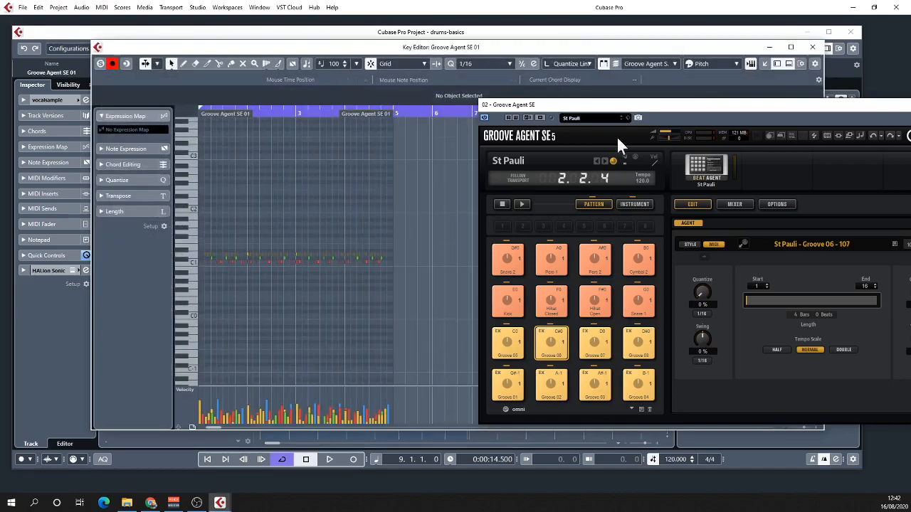
{"action": "left_click_drag", "start_coordinate": [584, 105], "coordinate": [403, 100]}
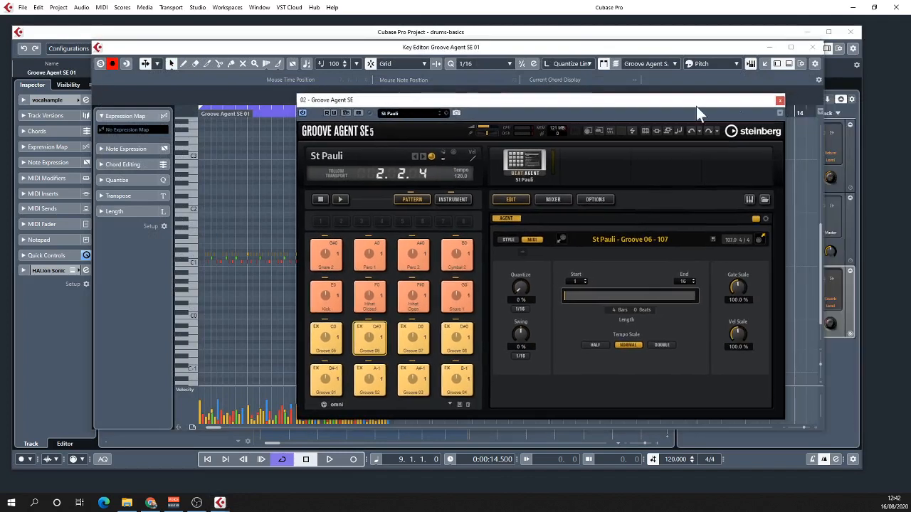
{"action": "left_click", "coordinate": [779, 100]}
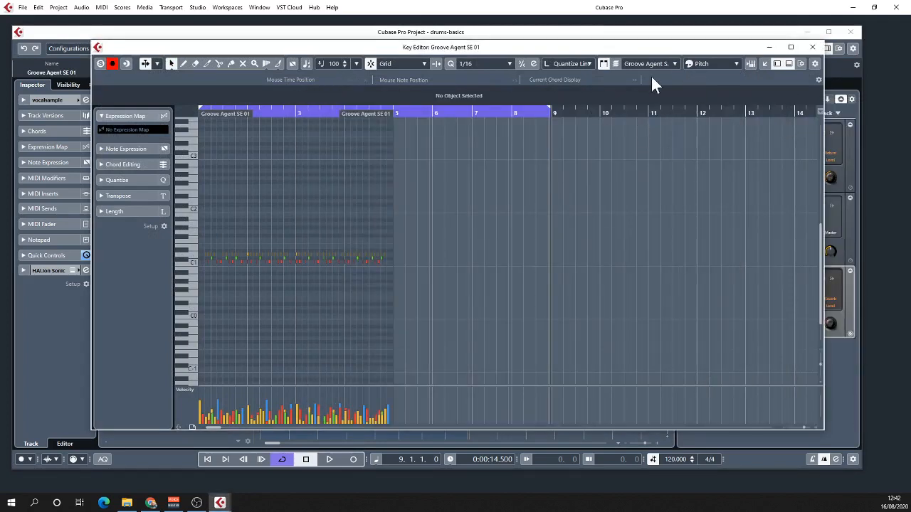
- Select the C1 notes around the start of bar 3 and scale their velocities down slightly
{"action": "left_click", "coordinate": [707, 62]}
{"action": "left_click", "coordinate": [713, 65]}
{"action": "left_click_drag", "start_coordinate": [821, 365], "coordinate": [823, 380]}
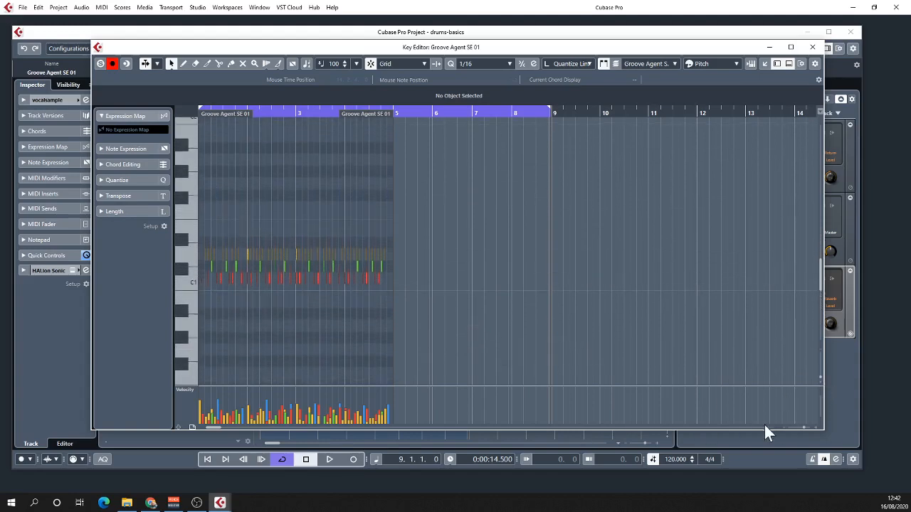
{"action": "left_click", "coordinate": [802, 427]}
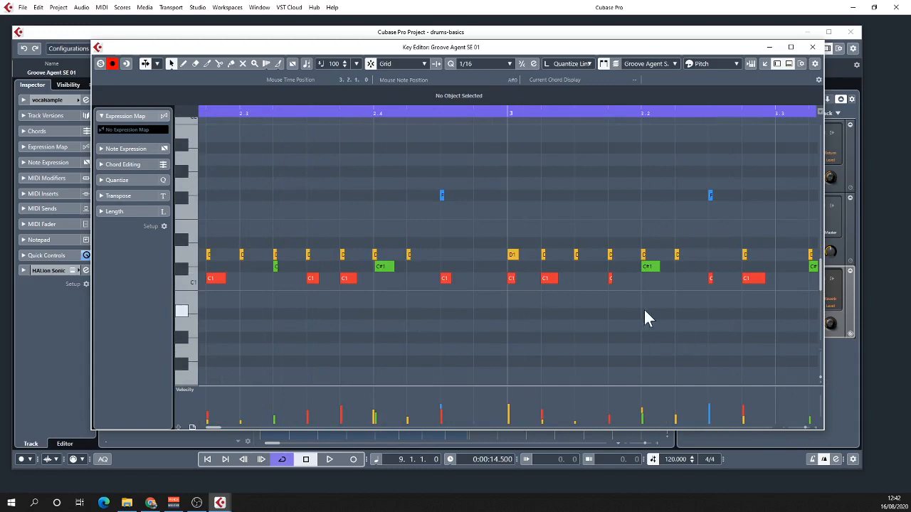
{"action": "left_click_drag", "start_coordinate": [644, 309], "coordinate": [318, 284]}
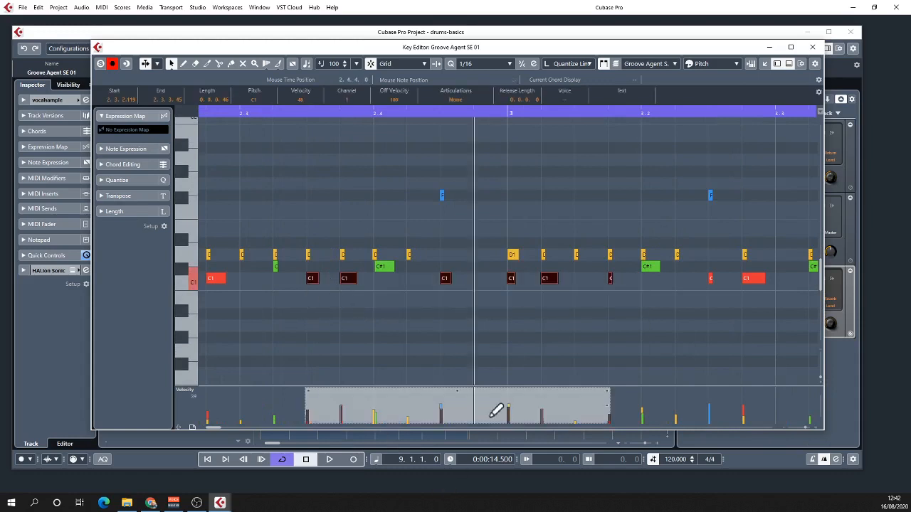
{"action": "left_click_drag", "start_coordinate": [455, 383], "coordinate": [451, 397]}
- Select the three C#1 notes around the start of bar 3, drag their velocity selection upward, and close the Key Editor
{"action": "left_click", "coordinate": [258, 269]}
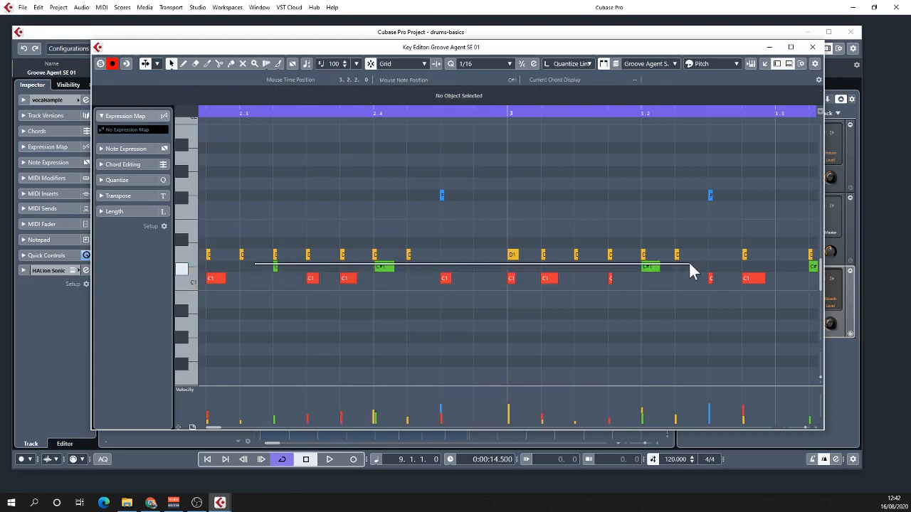
{"action": "left_click_drag", "start_coordinate": [689, 265], "coordinate": [269, 269]}
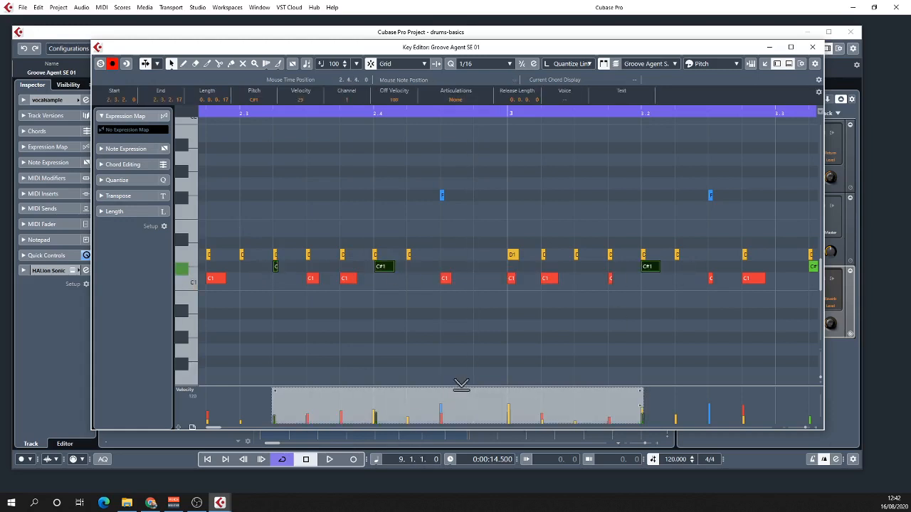
{"action": "left_click_drag", "start_coordinate": [461, 392], "coordinate": [468, 330]}
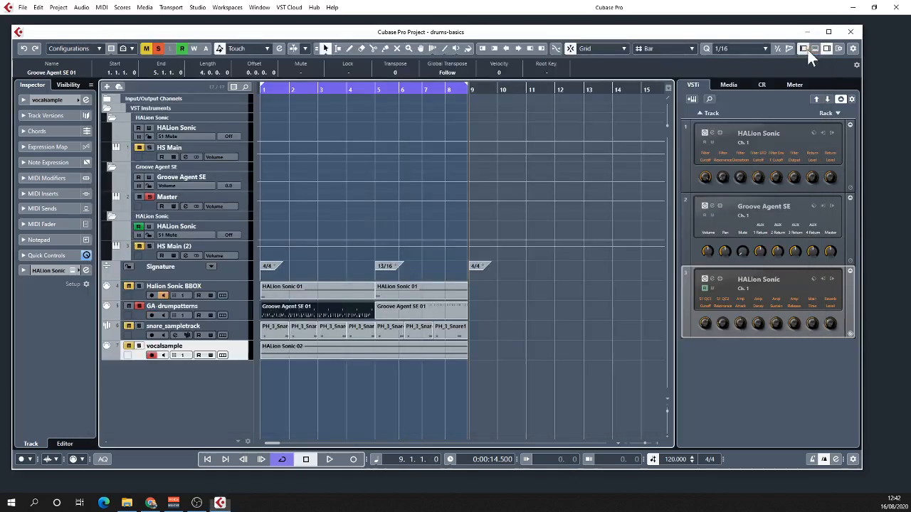
{"action": "left_click", "coordinate": [811, 48]}
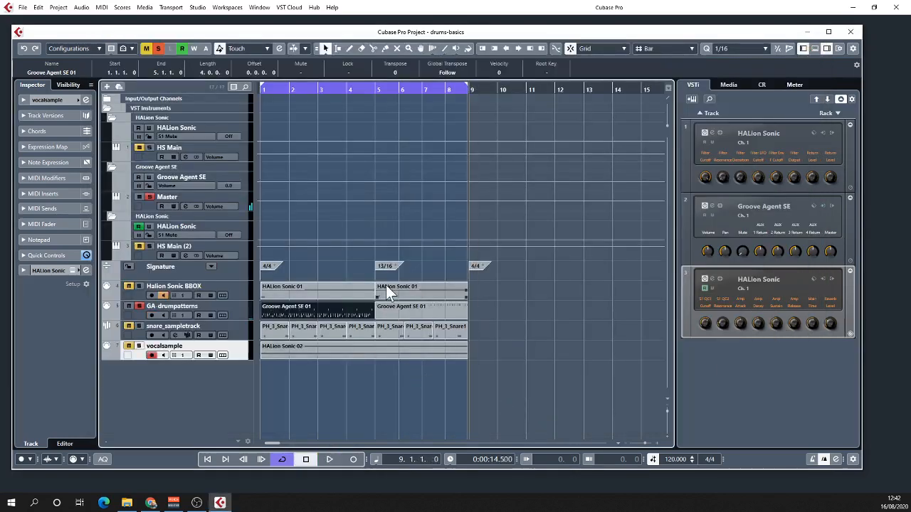
- Play the project from the start with GA-drumpatterns soloed, stop playback, and unsolo the track
{"action": "left_click", "coordinate": [138, 306]}
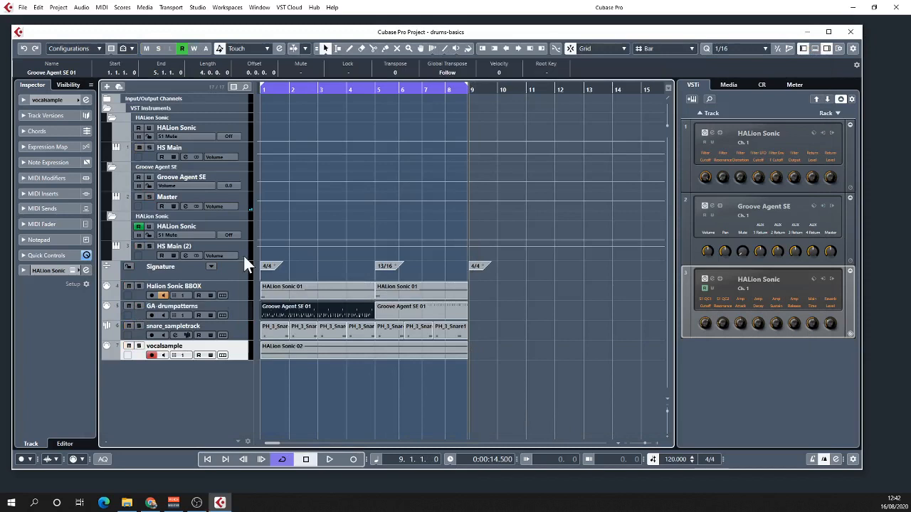
{"action": "key", "text": "Home"}
{"action": "left_click", "coordinate": [139, 306]}
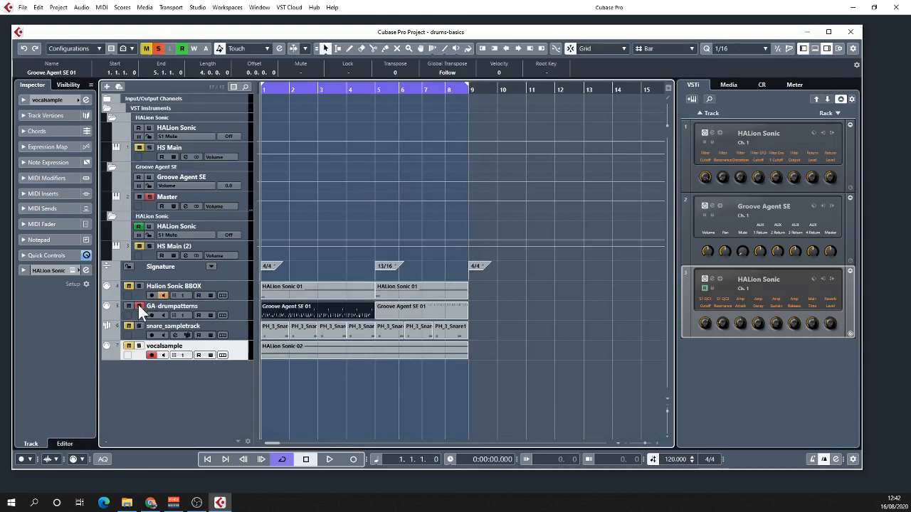
{"action": "key", "text": "space"}
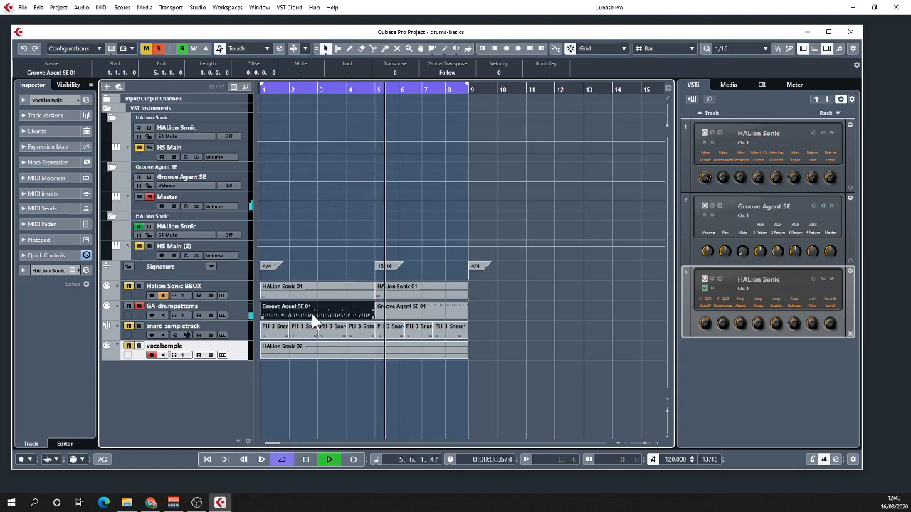
{"action": "left_click", "coordinate": [139, 306]}
{"action": "key", "text": "space"}
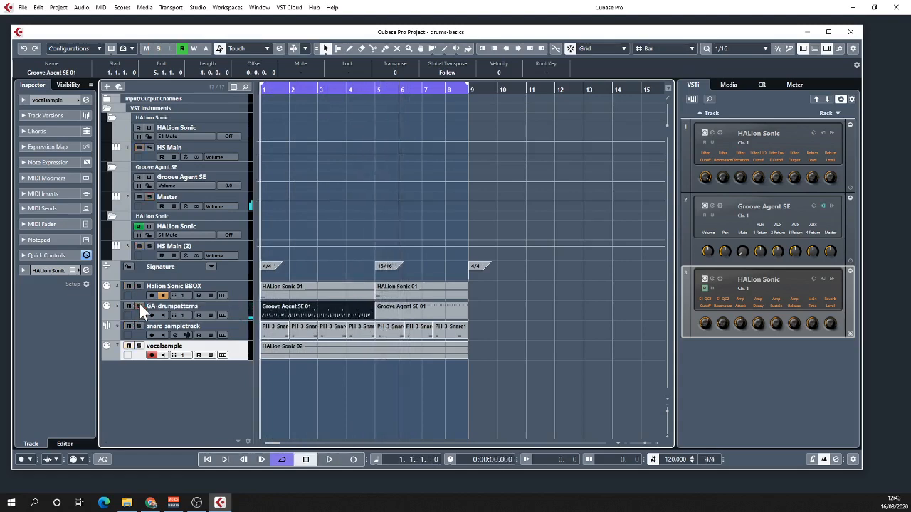
- Select snare_sampletrack and open the AM Signature Drums collection from Loops & Samples in the media browser
{"action": "left_click", "coordinate": [233, 326]}
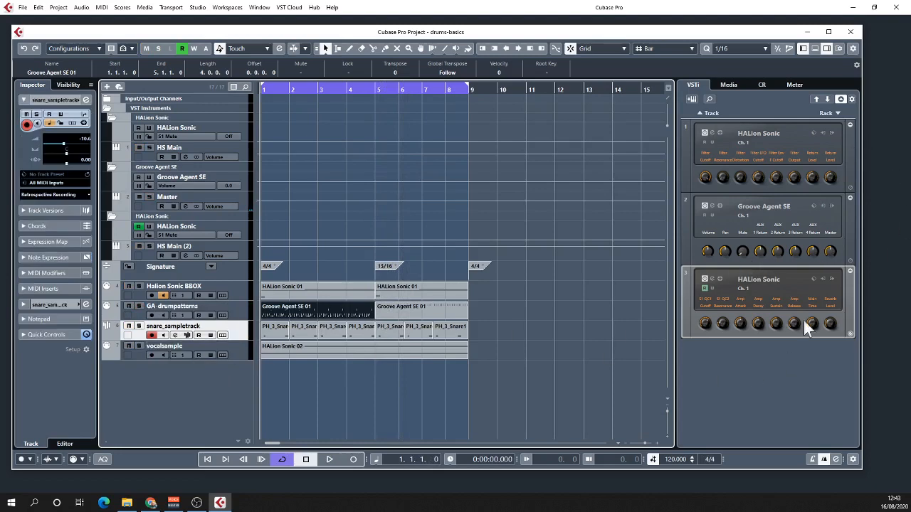
{"action": "left_click", "coordinate": [726, 85]}
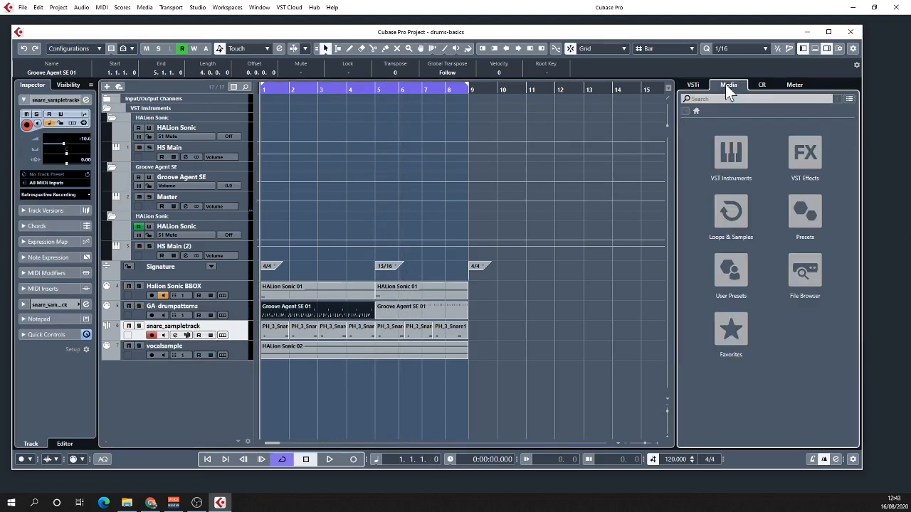
{"action": "left_click", "coordinate": [730, 219]}
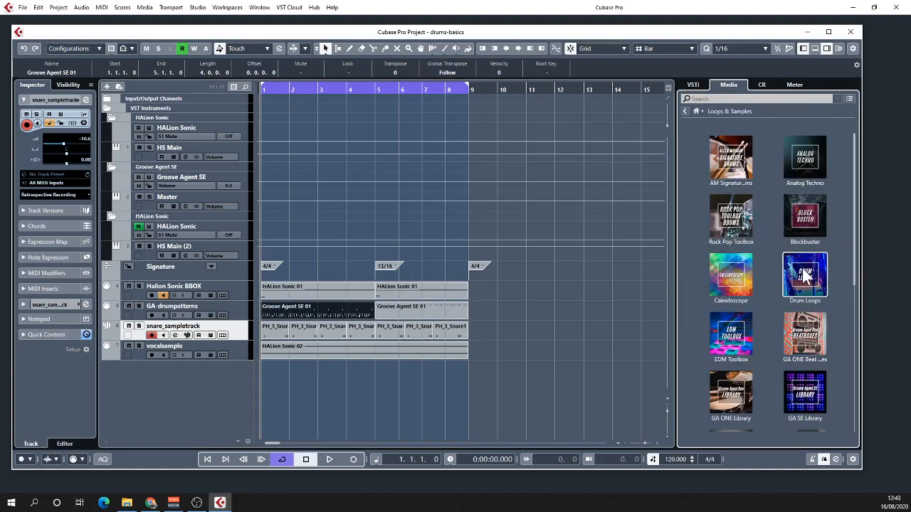
{"action": "left_click", "coordinate": [734, 168]}
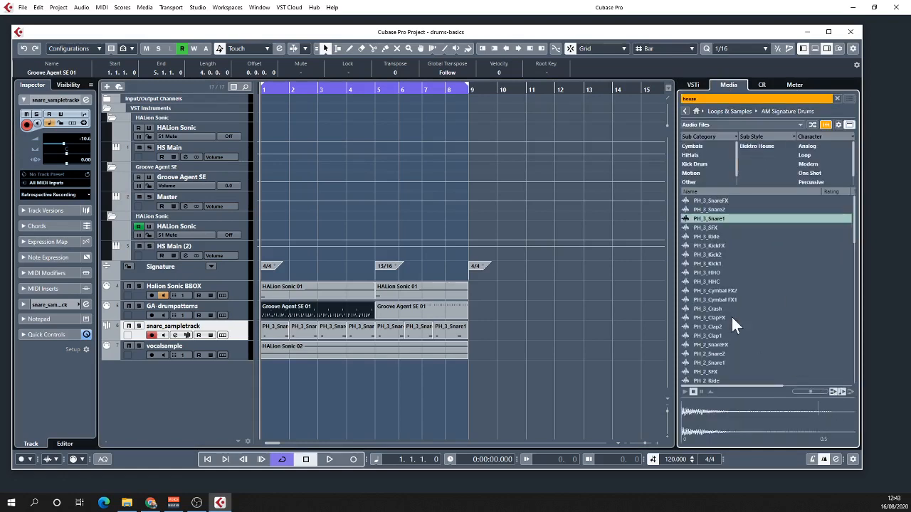
- Audition PH_3_SFX, PH_3_Ride, PH_3_KickFX, PH_3_Snare2 and PH_3_Snare1, and view the options for creating a sampler track from PH_3_Snare1
{"action": "left_click", "coordinate": [700, 227]}
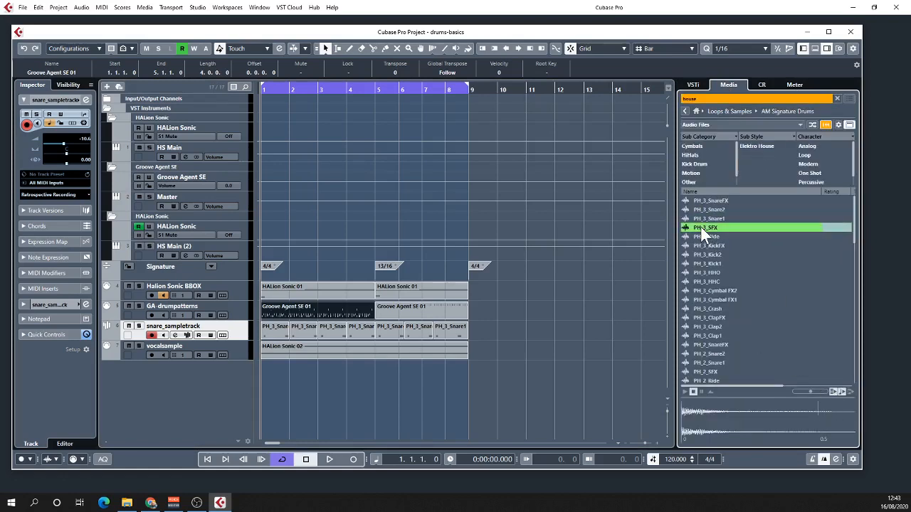
{"action": "left_click", "coordinate": [704, 236]}
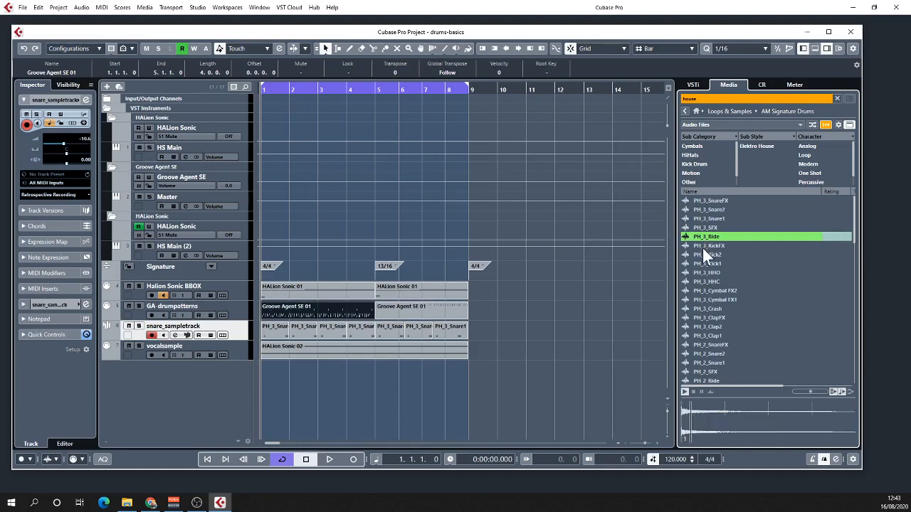
{"action": "left_click", "coordinate": [702, 246]}
{"action": "left_click", "coordinate": [704, 209]}
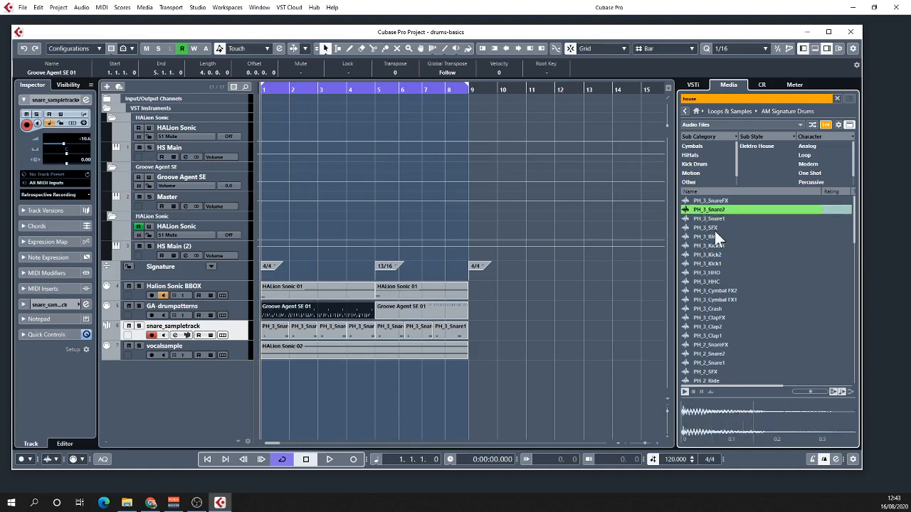
{"action": "left_click", "coordinate": [704, 220]}
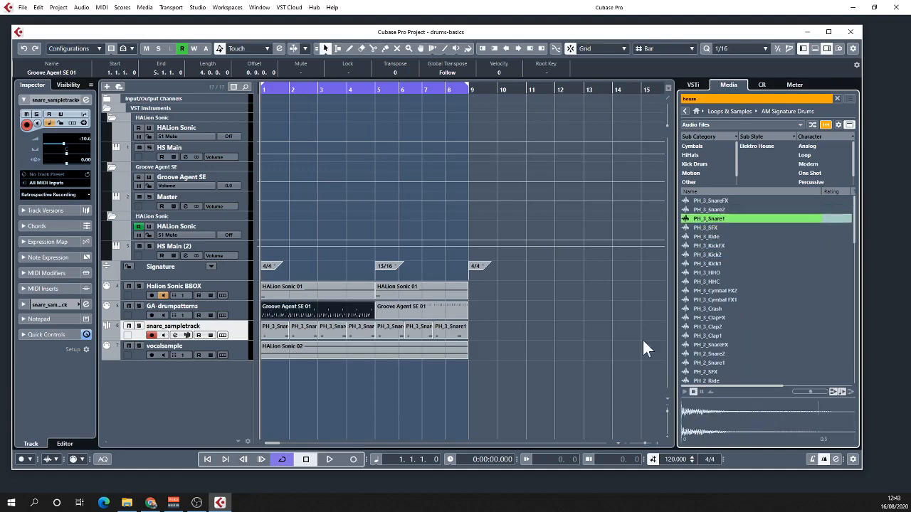
{"action": "right_click", "coordinate": [699, 215]}
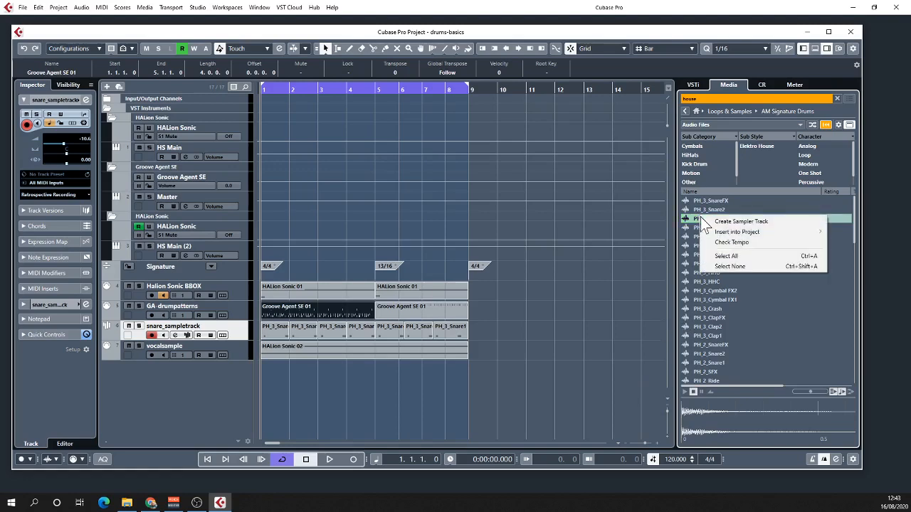
{"action": "left_click", "coordinate": [242, 332]}
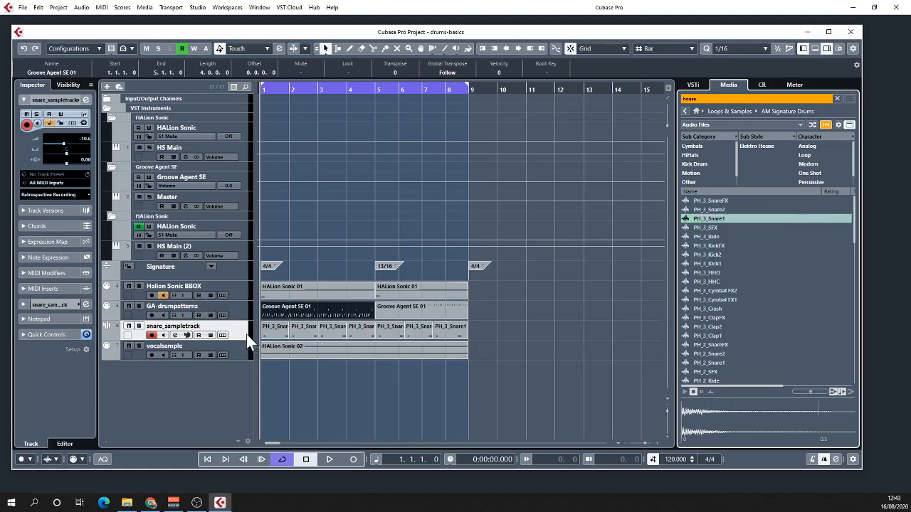
- Solo snare_sampletrack, view its pitch and filter envelopes in Sampler Control, and return to the arrangement with the VST instrument rack
{"action": "left_click", "coordinate": [187, 333]}
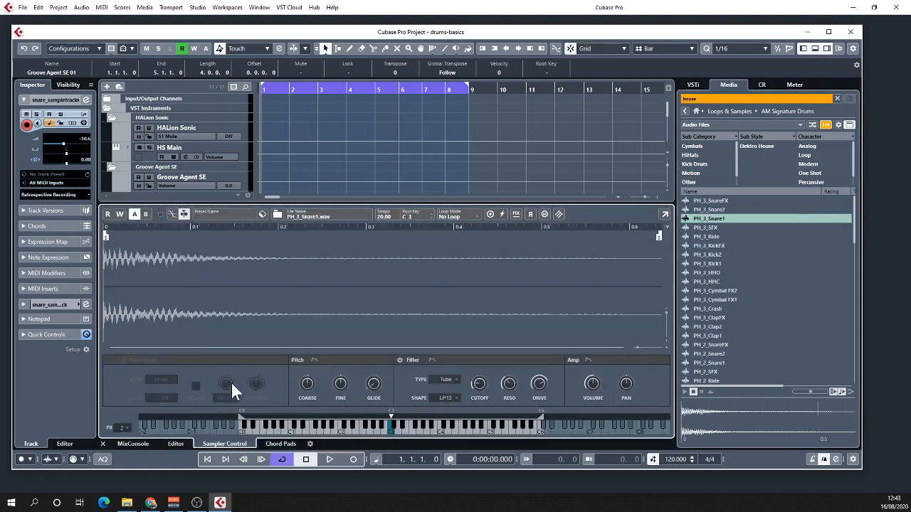
{"action": "left_click", "coordinate": [814, 49]}
{"action": "left_click", "coordinate": [140, 327]}
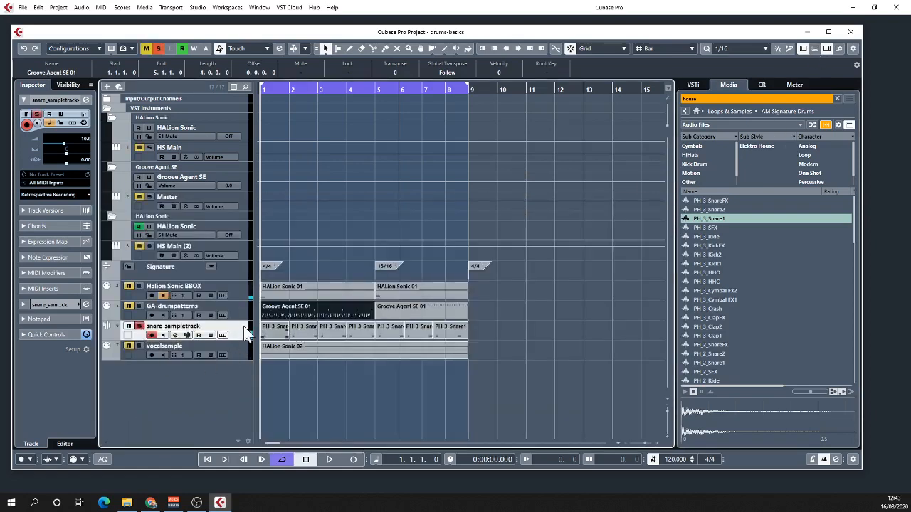
{"action": "left_click", "coordinate": [186, 335]}
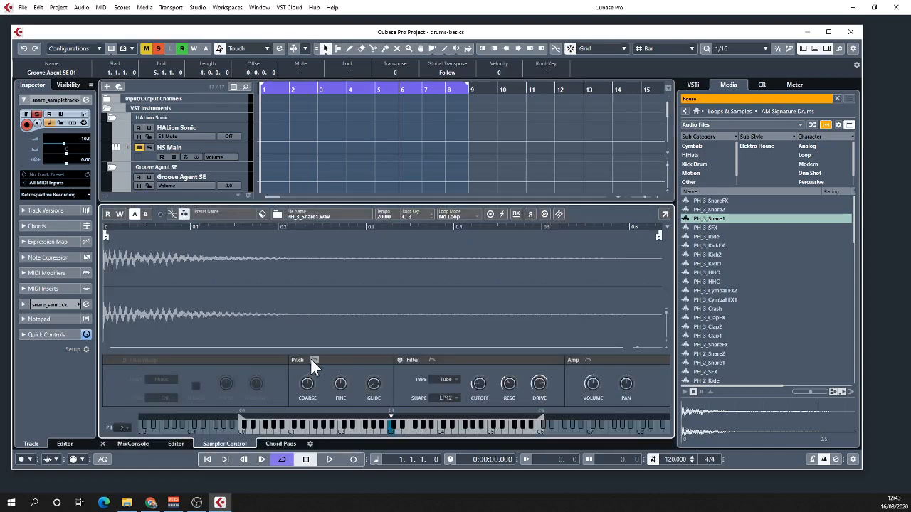
{"action": "left_click", "coordinate": [312, 359]}
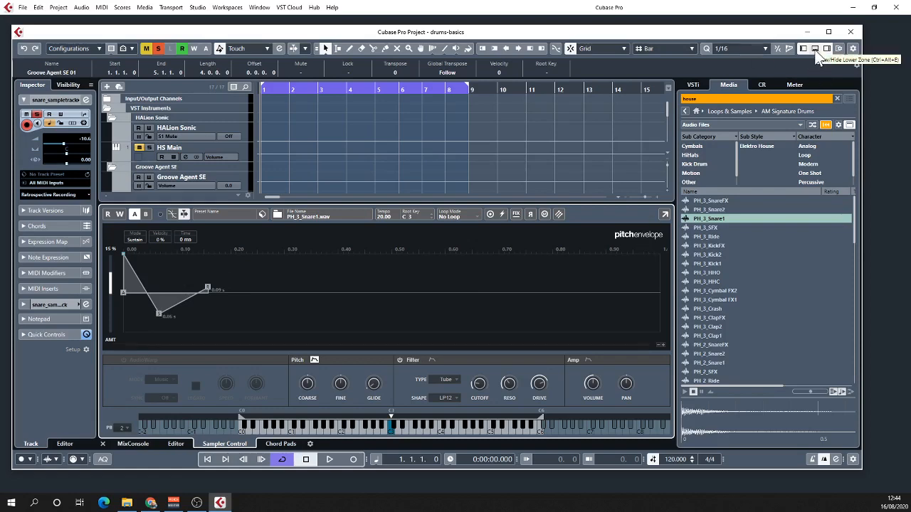
{"action": "left_click", "coordinate": [431, 361]}
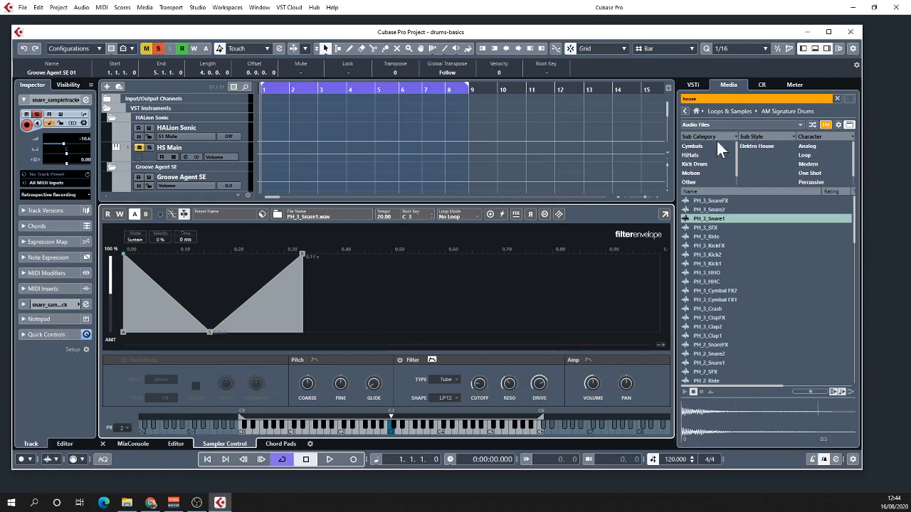
{"action": "left_click", "coordinate": [694, 85]}
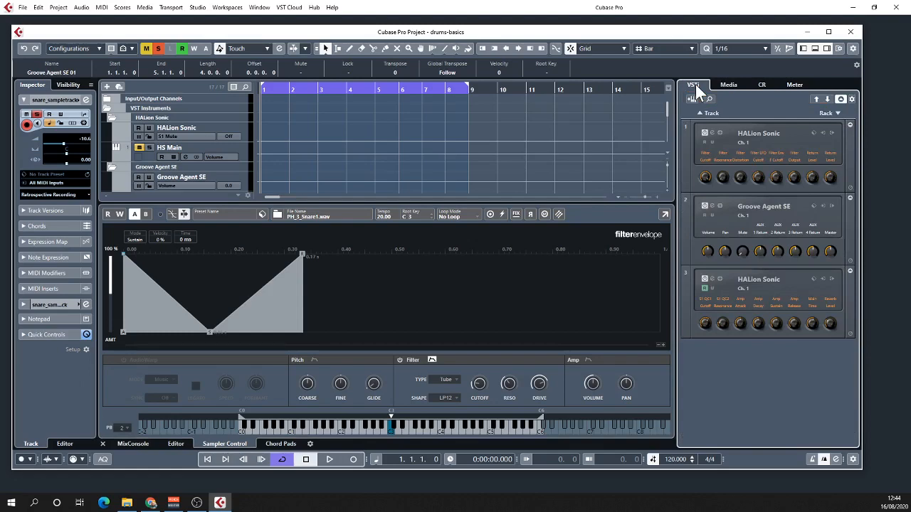
{"action": "left_click", "coordinate": [814, 48]}
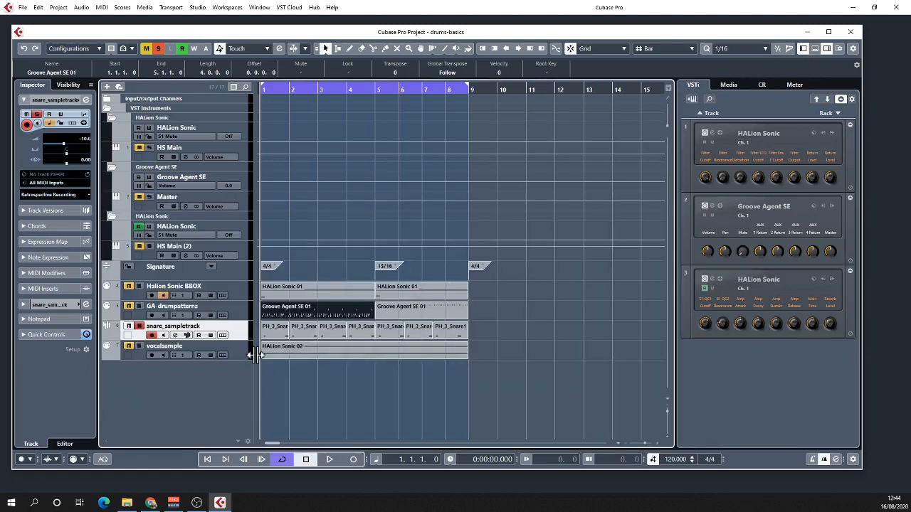
- Play the soloed snare_sampletrack from the start, stop playback, and unsolo the track
{"action": "key", "text": "space"}
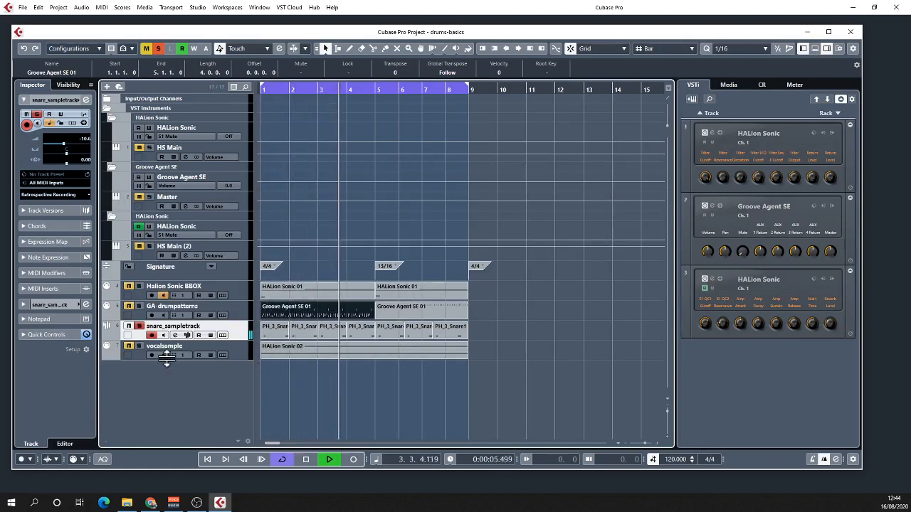
{"action": "key", "text": "space"}
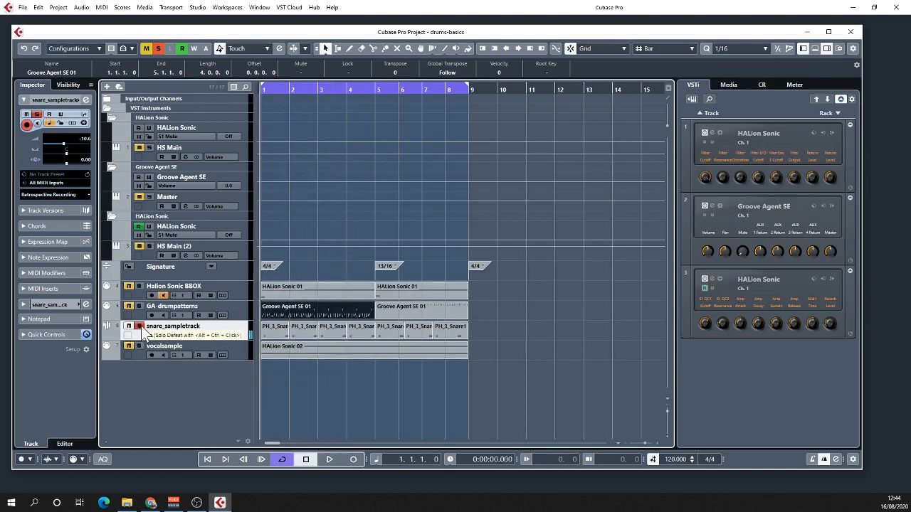
{"action": "left_click", "coordinate": [140, 326]}
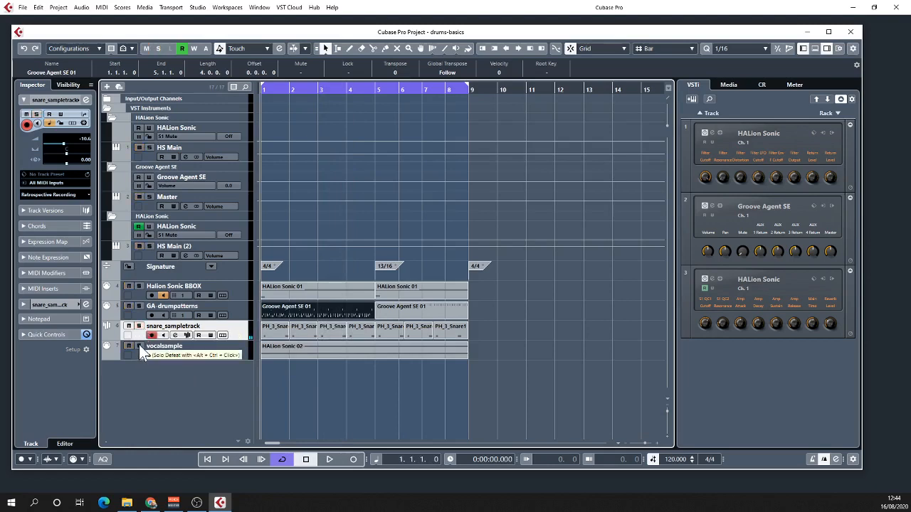
- Solo vocalsample, inspect the pitch settings of vocal-blipper in the third HALion Sonic, test a note around C3, and unsolo the track
{"action": "left_click", "coordinate": [140, 345]}
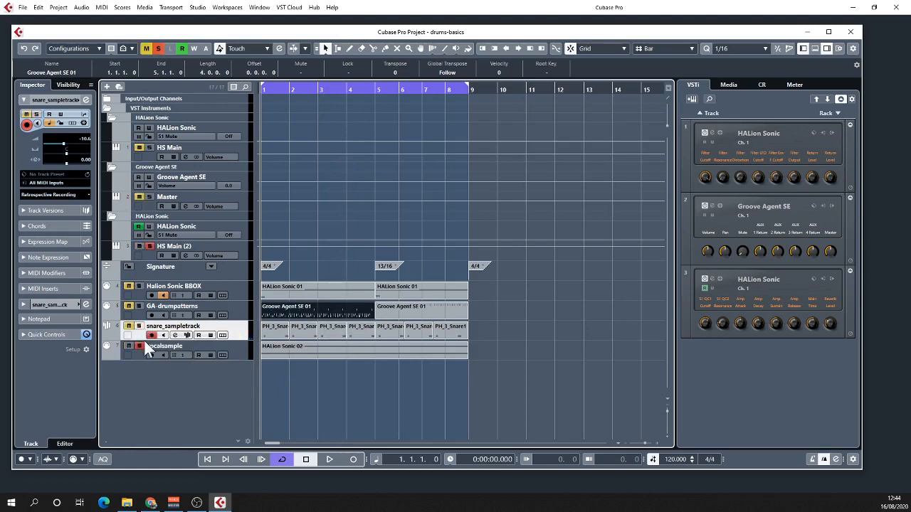
{"action": "left_click", "coordinate": [712, 278]}
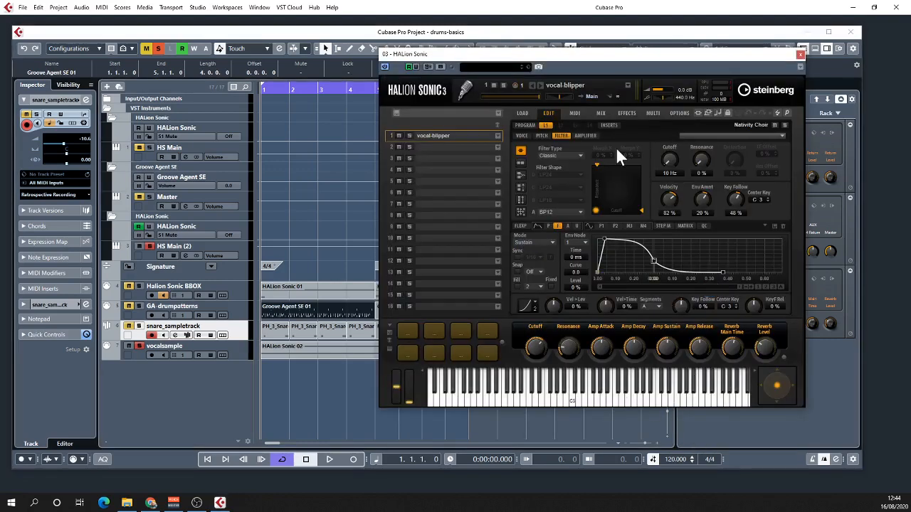
{"action": "left_click", "coordinate": [543, 134]}
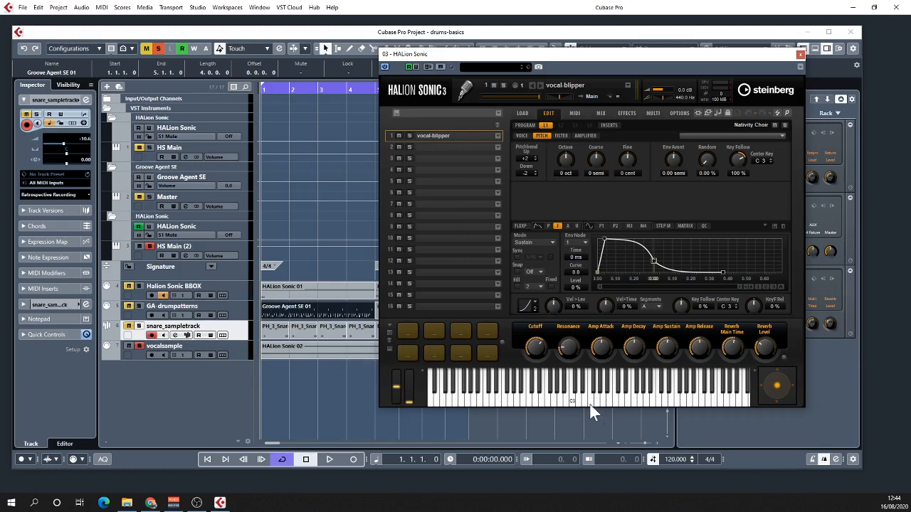
{"action": "left_click", "coordinate": [566, 396]}
{"action": "left_click", "coordinate": [139, 347]}
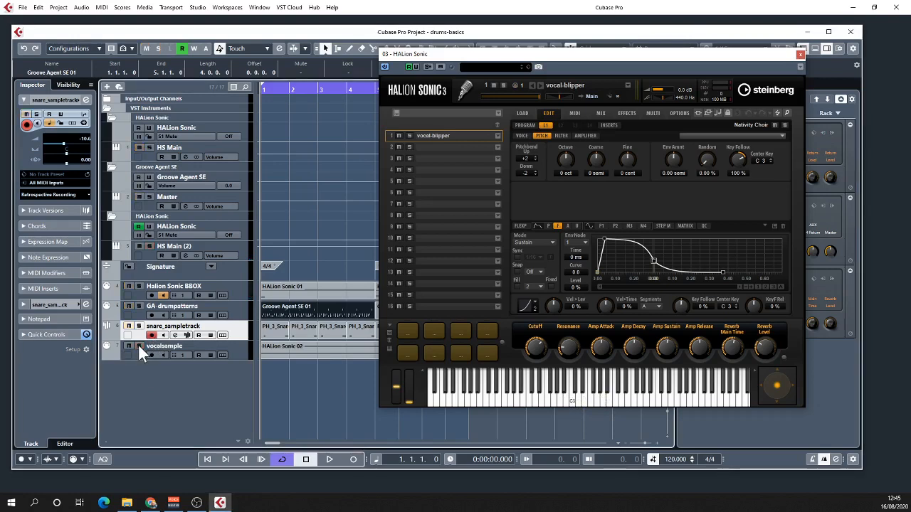
- Enable monitoring on vocalsample and bend the final segment of vocal-blipper's amp envelope to a curve of -10.0
{"action": "left_click", "coordinate": [163, 355]}
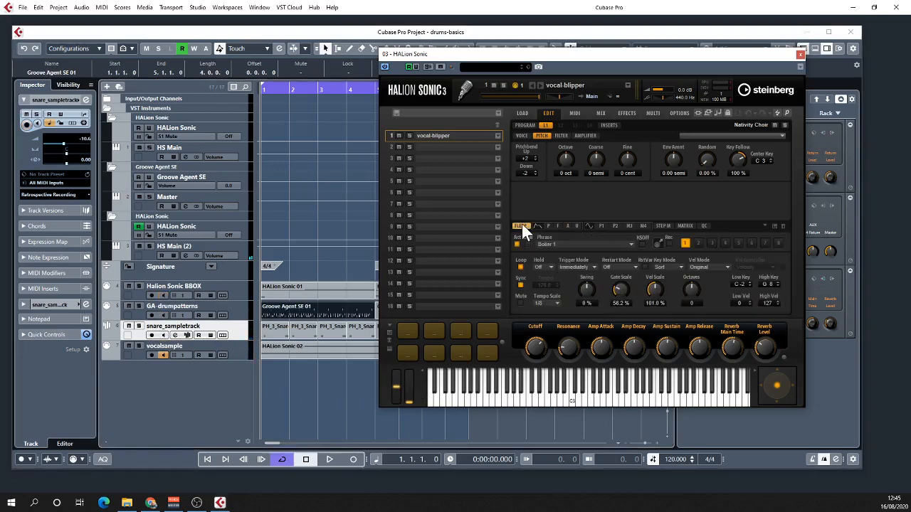
{"action": "left_click", "coordinate": [567, 225]}
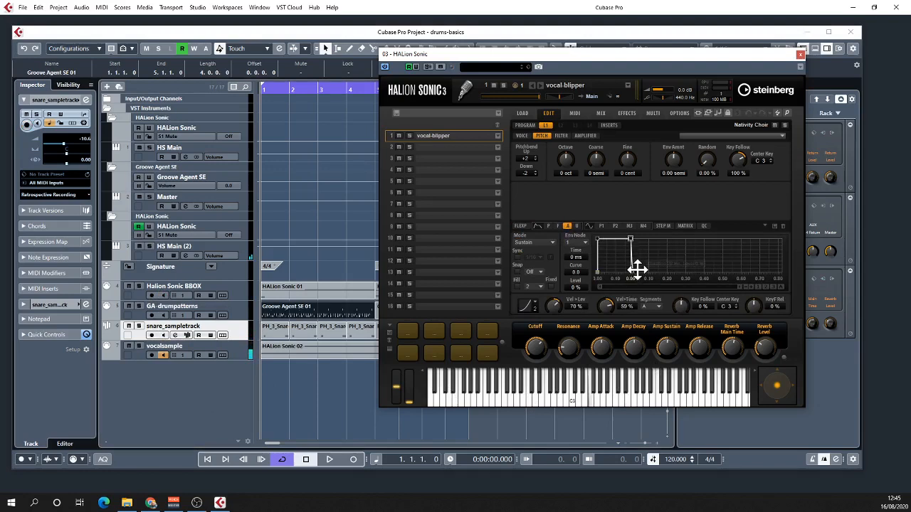
{"action": "mouse_move", "coordinate": [636, 269]}
{"action": "left_mouse_down"}
{"action": "mouse_move", "coordinate": [676, 278]}
{"action": "mouse_move", "coordinate": [654, 281]}
{"action": "mouse_move", "coordinate": [715, 284]}
{"action": "mouse_move", "coordinate": [635, 286]}
{"action": "left_mouse_up"}
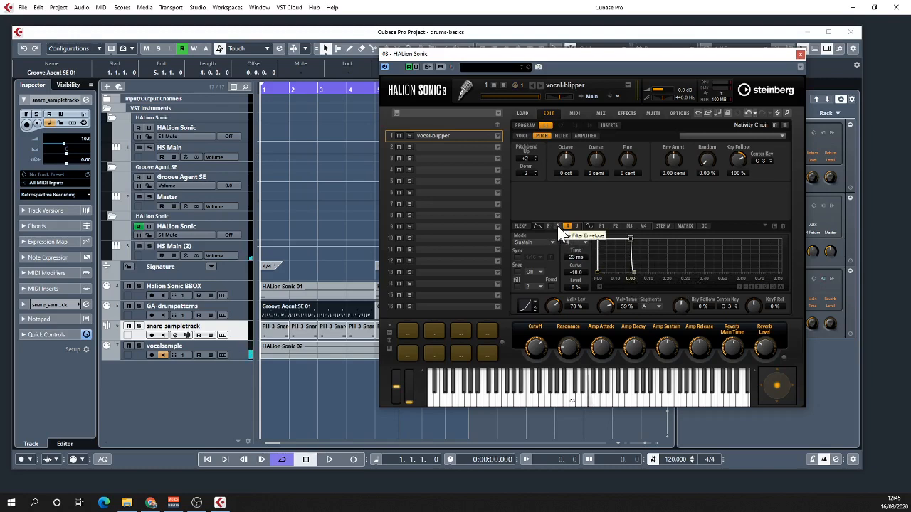
- Show the Filter settings of vocal-blipper and reveal all used automation in the track list
{"action": "left_click", "coordinate": [561, 136]}
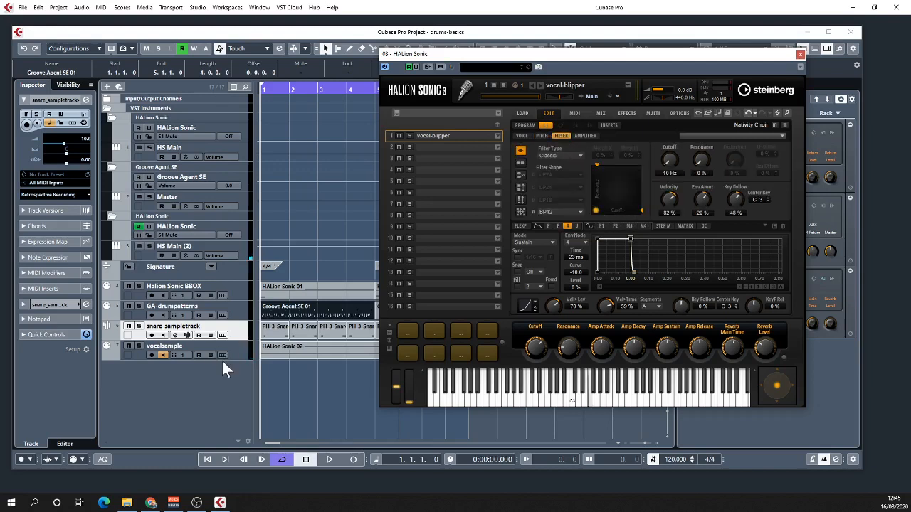
{"action": "right_click", "coordinate": [243, 232]}
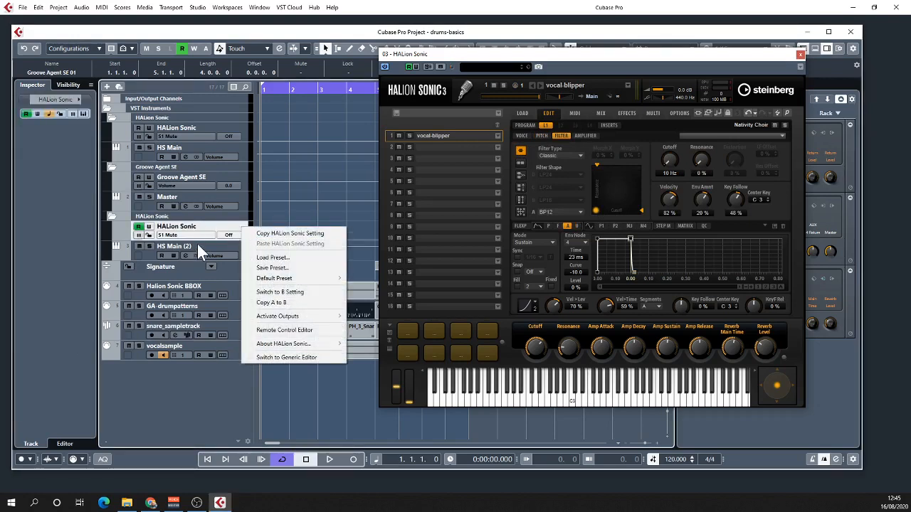
{"action": "left_click", "coordinate": [151, 257]}
{"action": "right_click", "coordinate": [151, 257]}
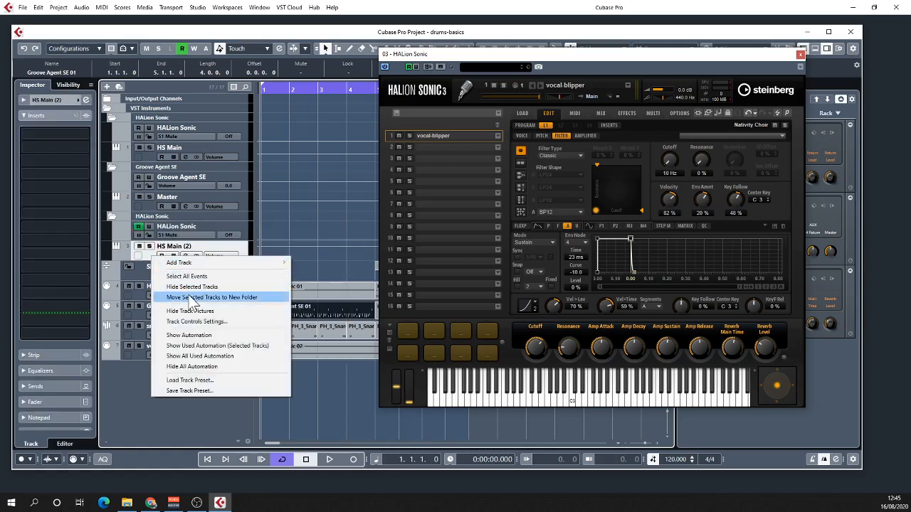
{"action": "left_click", "coordinate": [234, 355]}
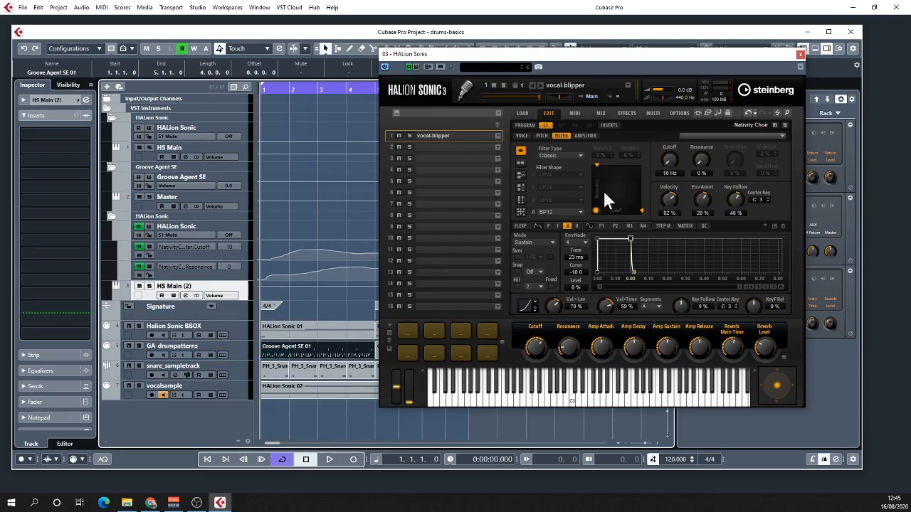
- Solo and play vocalsample from the start, show vocal-blipper's FlexPhraser settings during playback, and stop
{"action": "left_click", "coordinate": [139, 386]}
{"action": "key", "text": "space"}
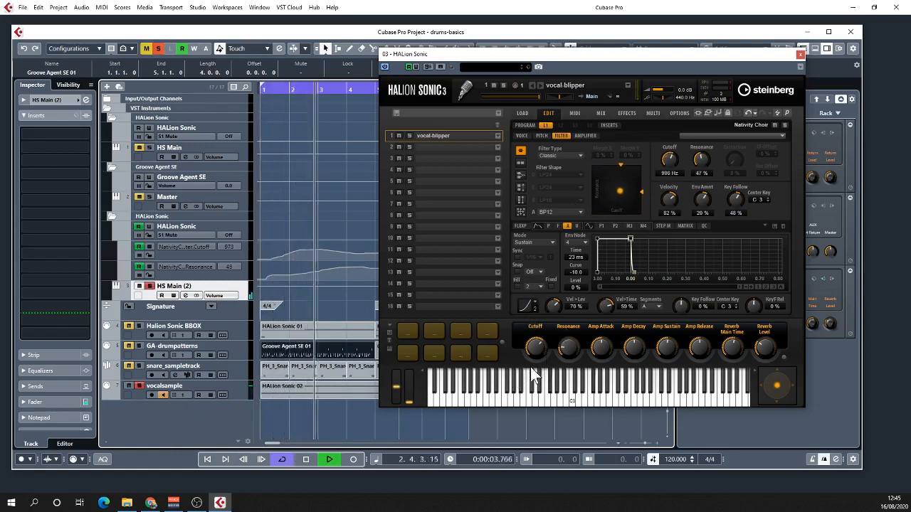
{"action": "left_click", "coordinate": [517, 226]}
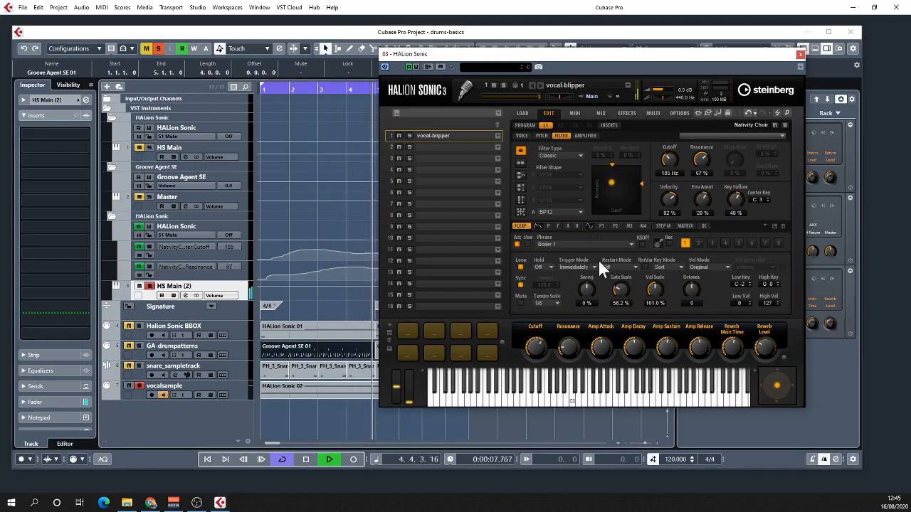
{"action": "key", "text": "space"}
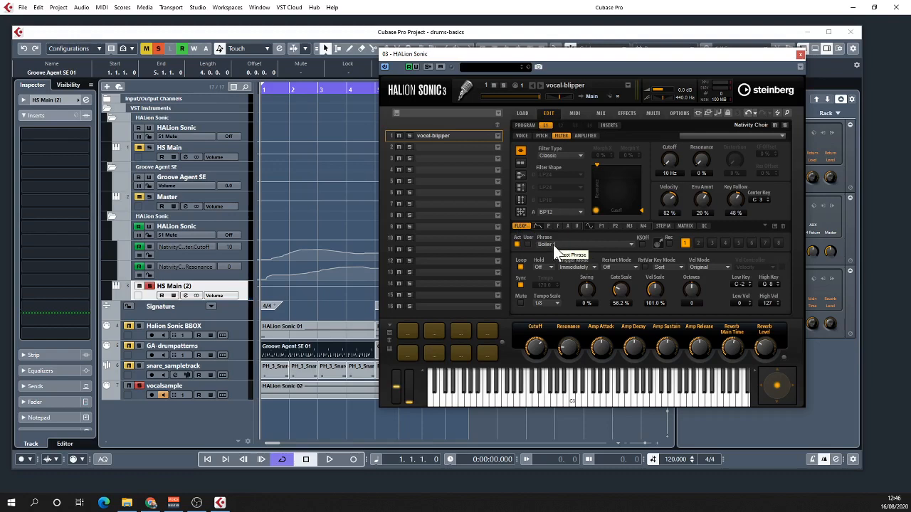
- Switch vocal-blipper's FlexPhraser to User mode to display its step editor
{"action": "left_click", "coordinate": [526, 244]}
{"action": "left_click", "coordinate": [526, 245]}
{"action": "left_click", "coordinate": [527, 244]}
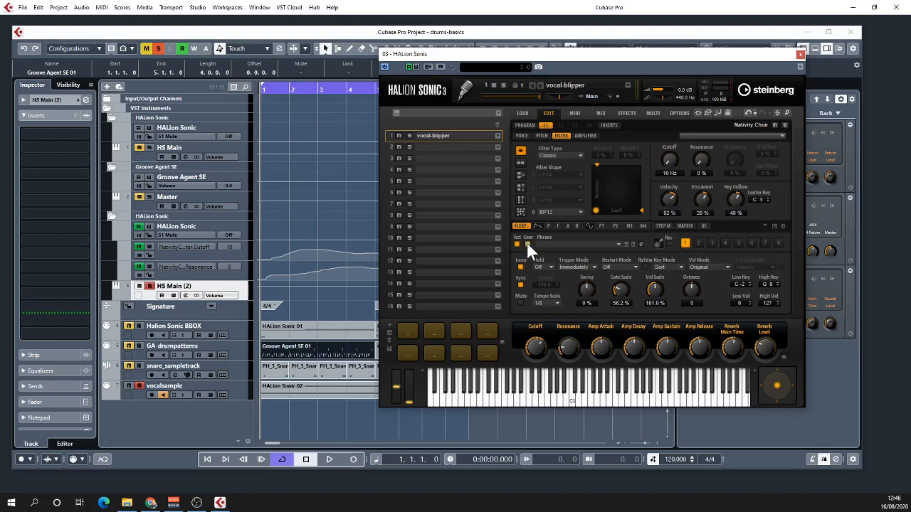
{"action": "left_click", "coordinate": [640, 244]}
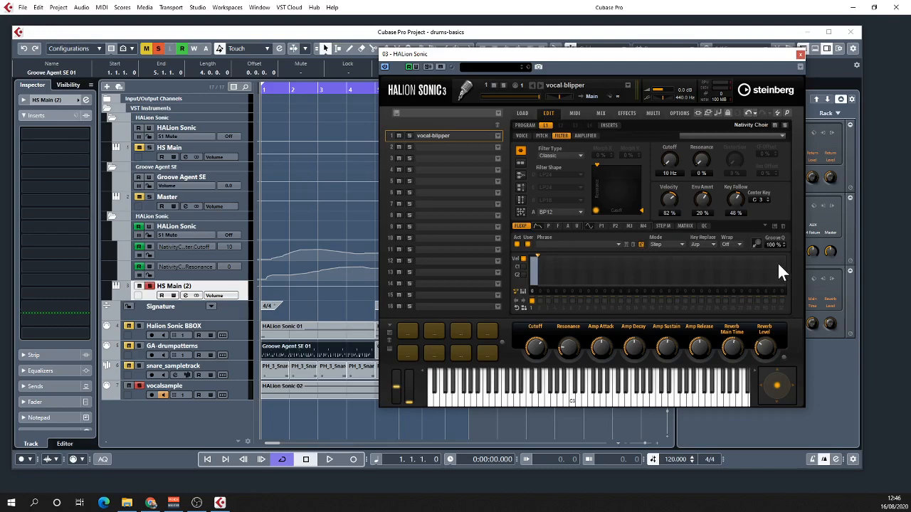
- Turn off User mode in vocal-blipper's FlexPhraser and browse the General phrases under 02 Synth Seq without changing the phrase
{"action": "left_click", "coordinate": [529, 240]}
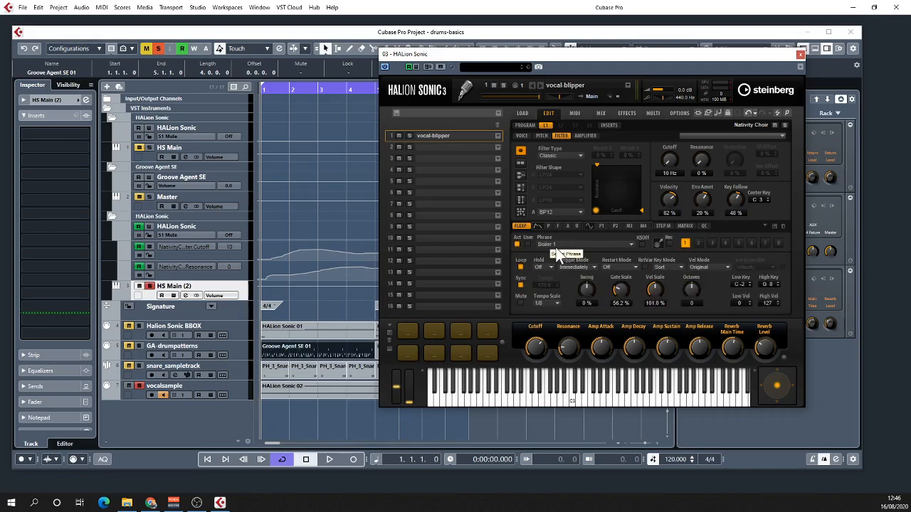
{"action": "left_click", "coordinate": [620, 245]}
{"action": "left_click", "coordinate": [644, 306]}
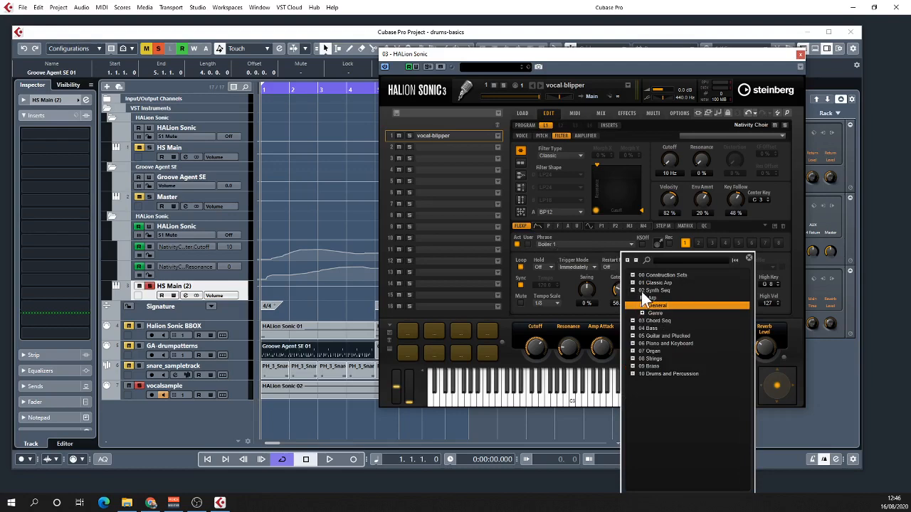
{"action": "left_click", "coordinate": [523, 228]}
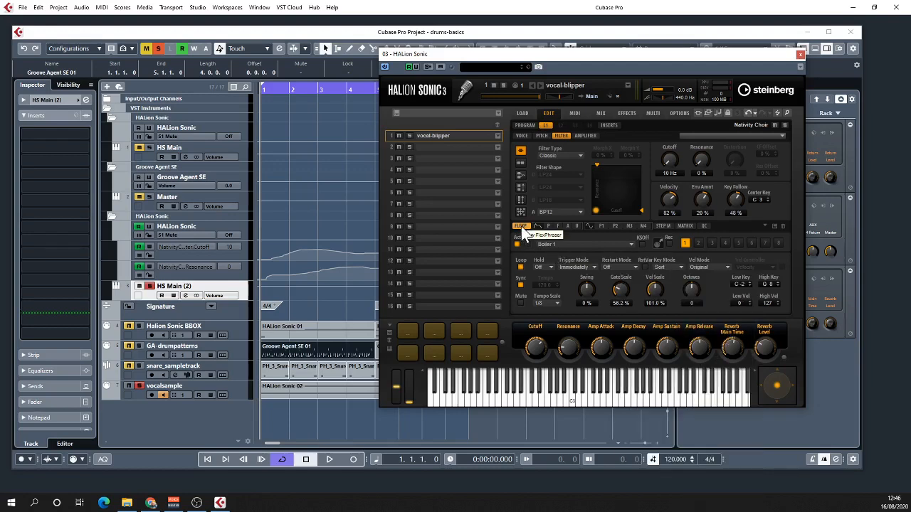
- Inspect the notes of the vocalsample track's HALion Sonic 02 part in the Key Editor and start playback
{"action": "double_click", "coordinate": [274, 389]}
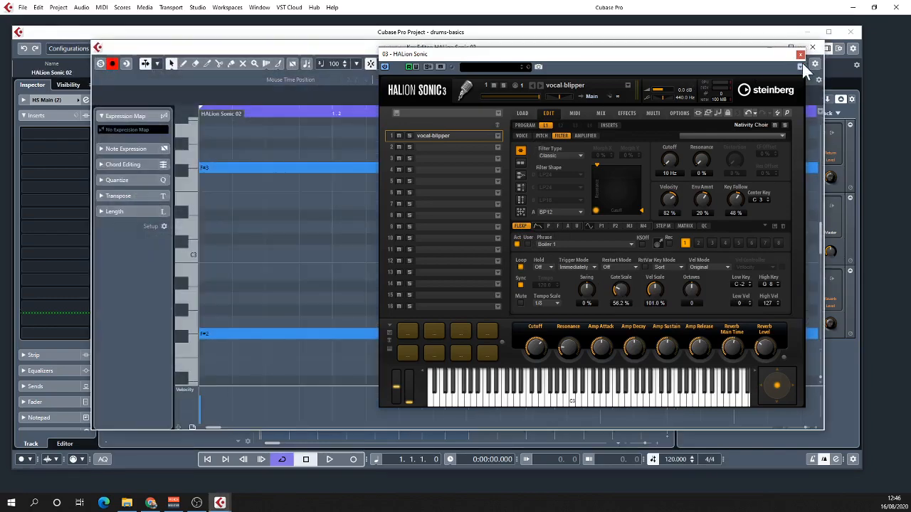
{"action": "left_click", "coordinate": [800, 55]}
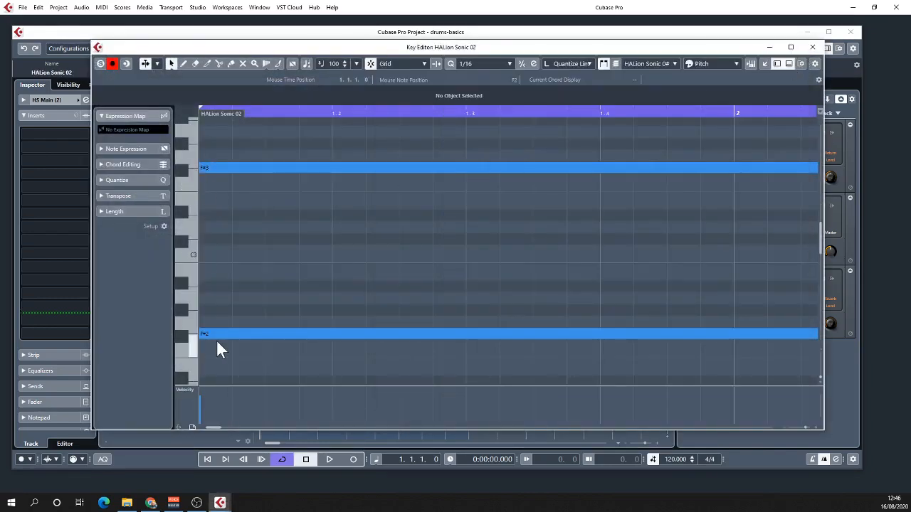
{"action": "key", "text": "space"}
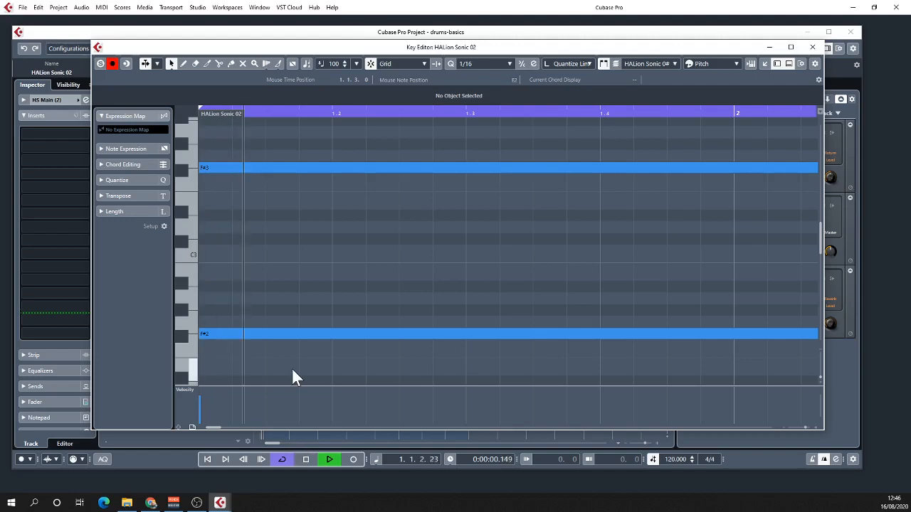
{"action": "left_click", "coordinate": [812, 48]}
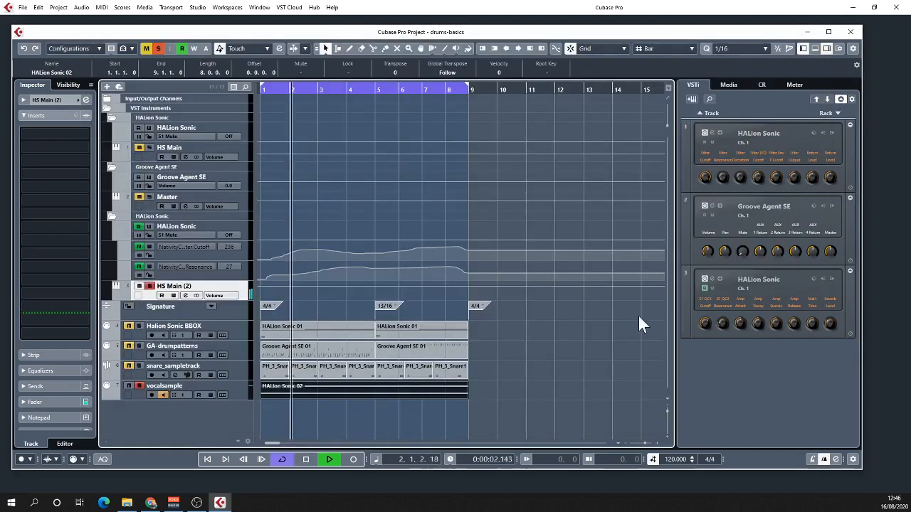
- Show vocal-blipper's FlexPhraser settings in the third HALion Sonic during playback, stop, and close the instrument
{"action": "left_click", "coordinate": [717, 279]}
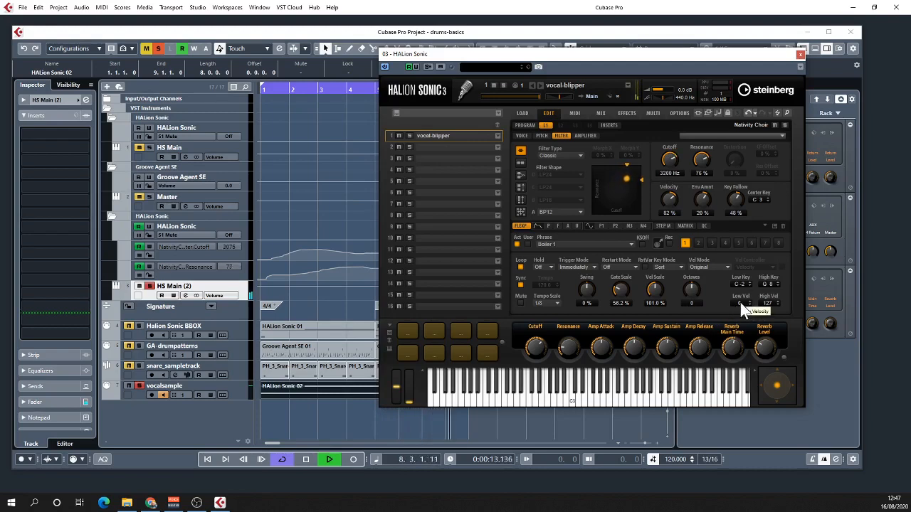
{"action": "key", "text": "space"}
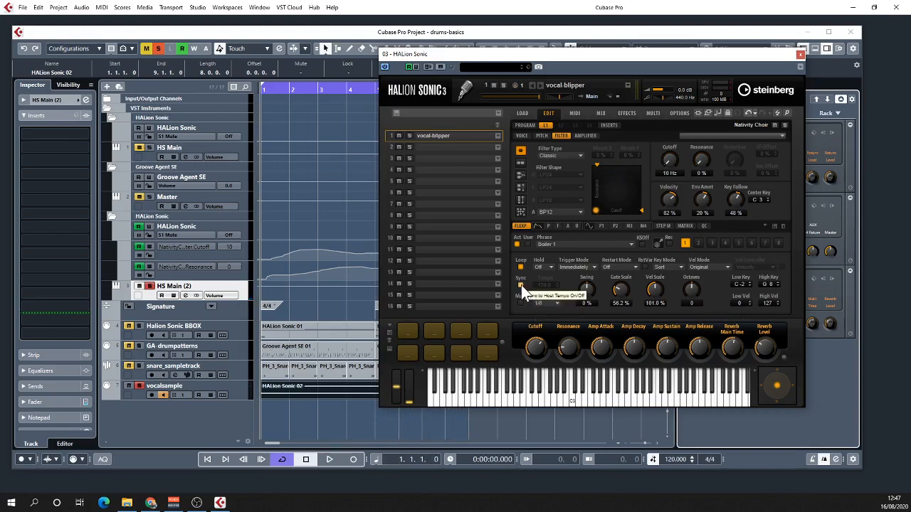
{"action": "left_click", "coordinate": [800, 55]}
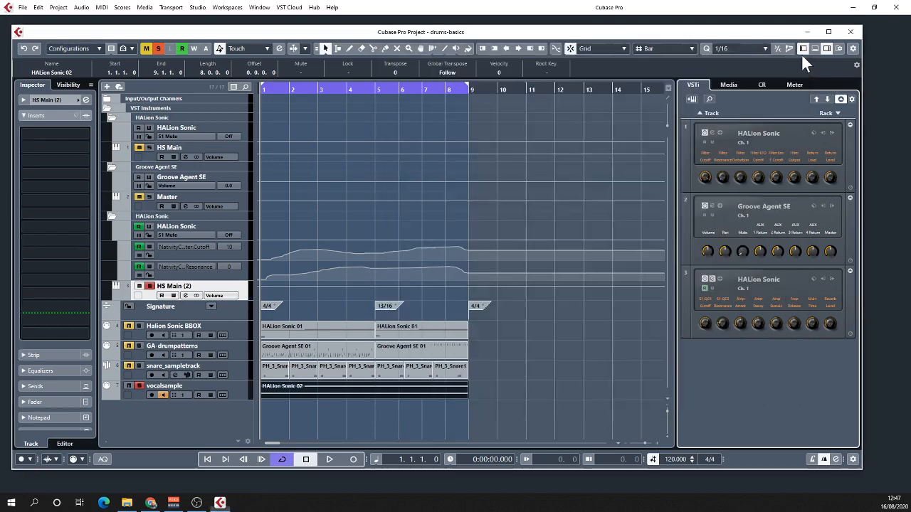
- Unsolo vocalsample and play all tracks together from the start, viewing the channel levels in the MixConsole, and stop
{"action": "left_click", "coordinate": [138, 387]}
{"action": "key", "text": "space"}
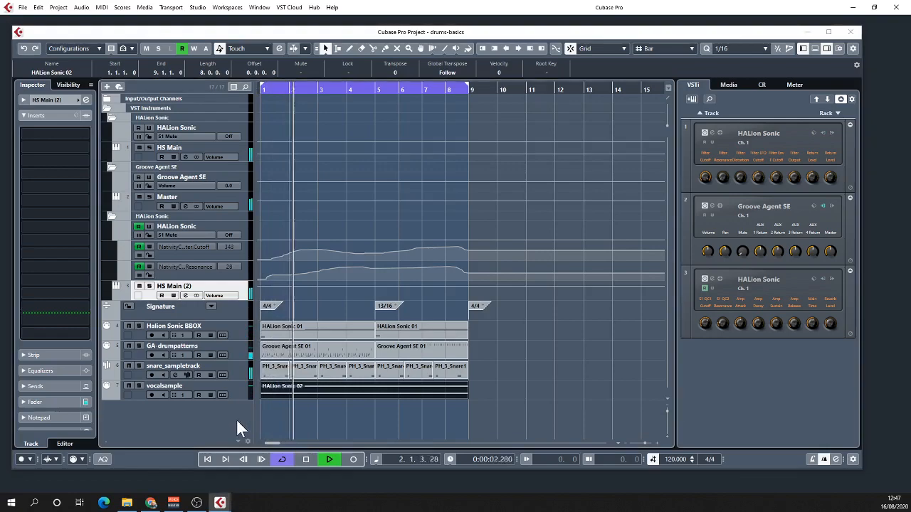
{"action": "key", "text": "F3"}
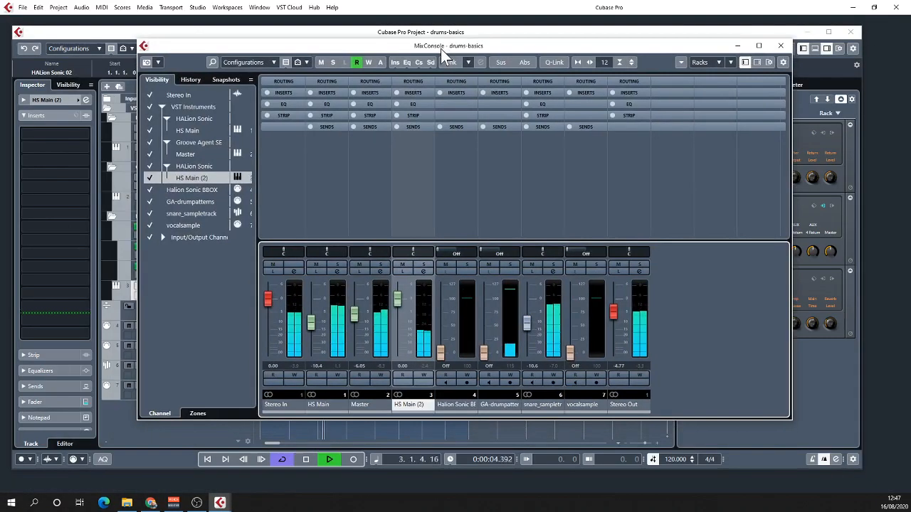
{"action": "left_click_drag", "start_coordinate": [440, 48], "coordinate": [521, 61]}
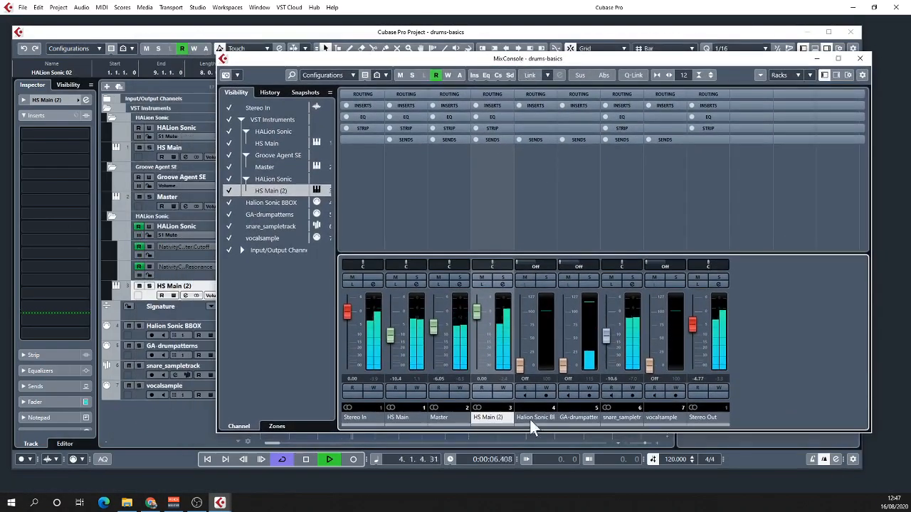
{"action": "left_click", "coordinate": [859, 57]}
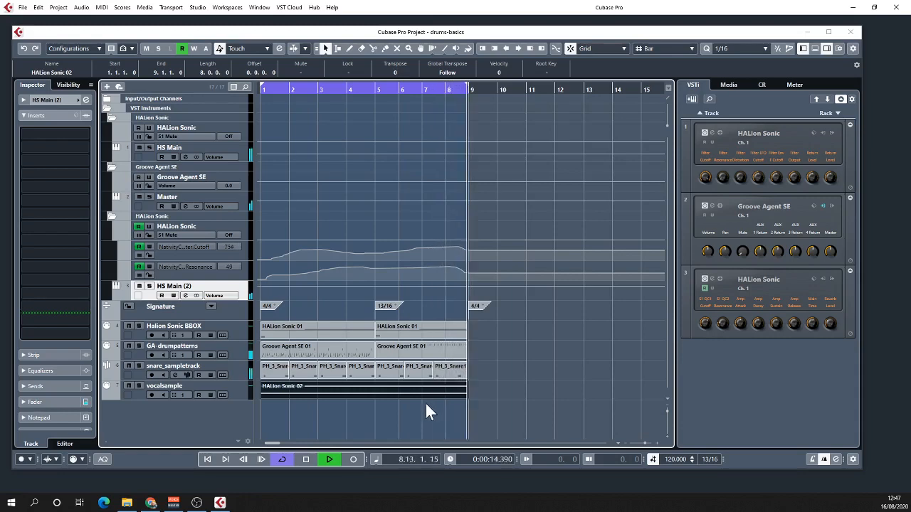
{"action": "key", "text": "space"}
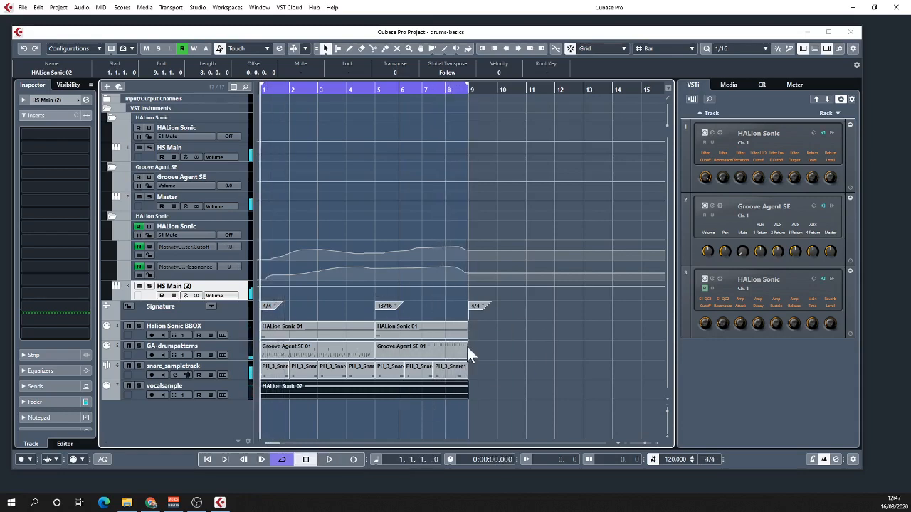